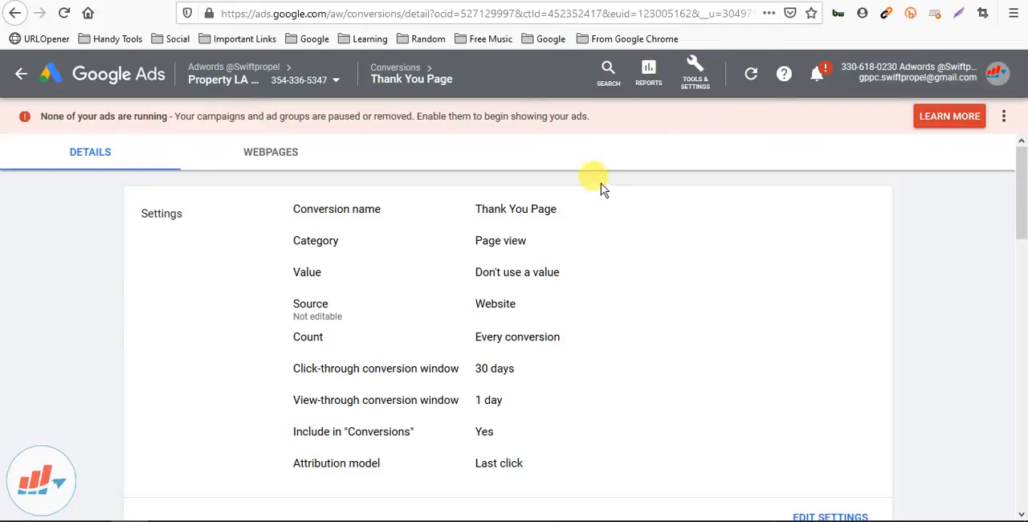
Review the available account tools, the Thank You Page conversion's details and the website's thank-you page in its editor
click(692, 87)
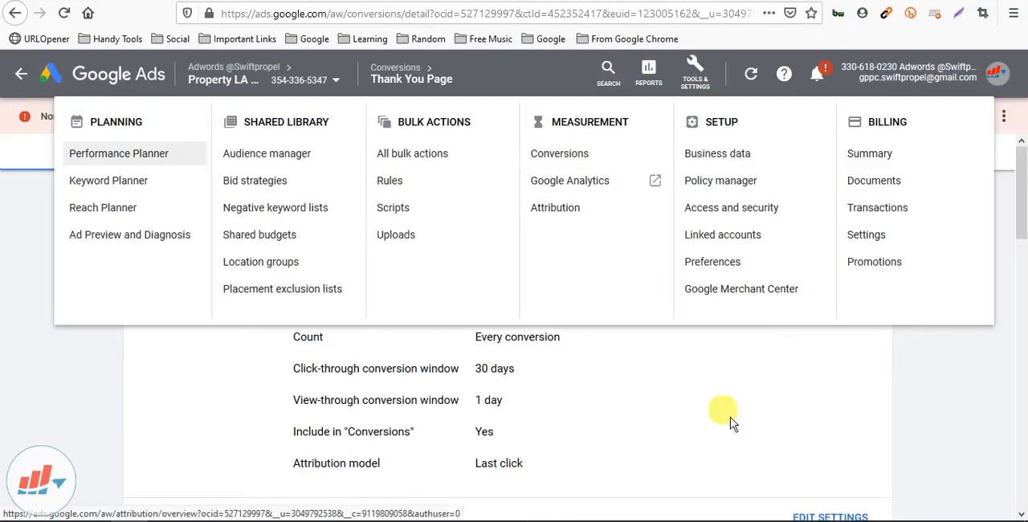
click(732, 365)
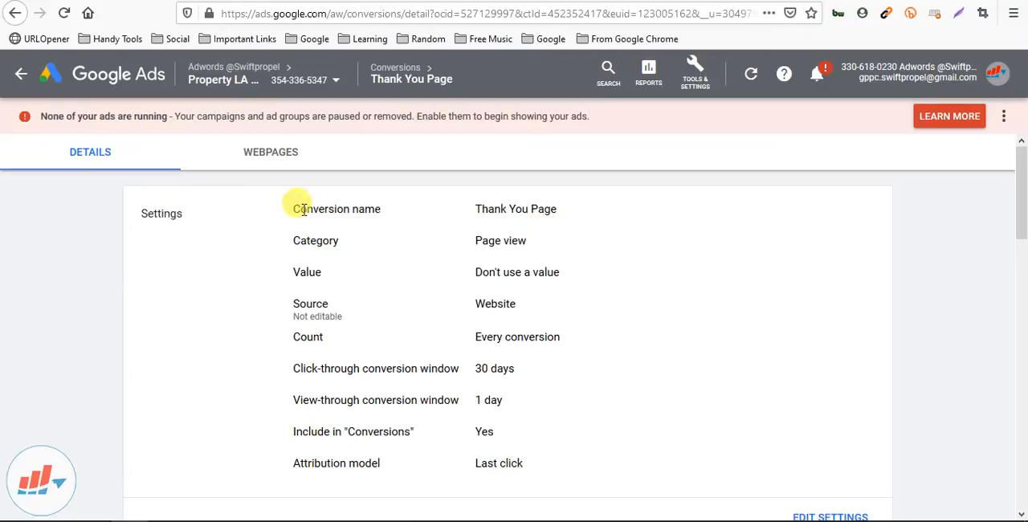
scroll(296, 207, down, 2)
scroll(259, 243, up, 1)
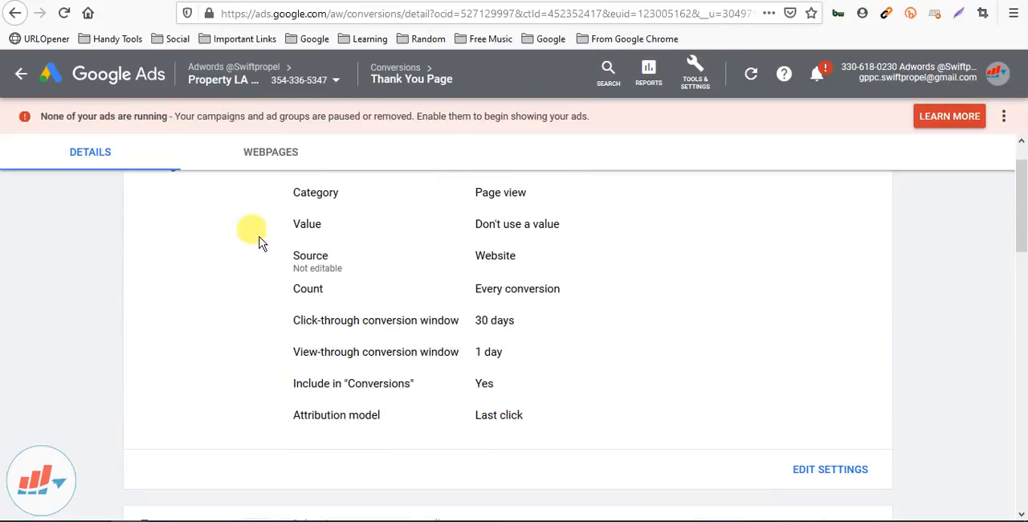
scroll(259, 243, up, 1)
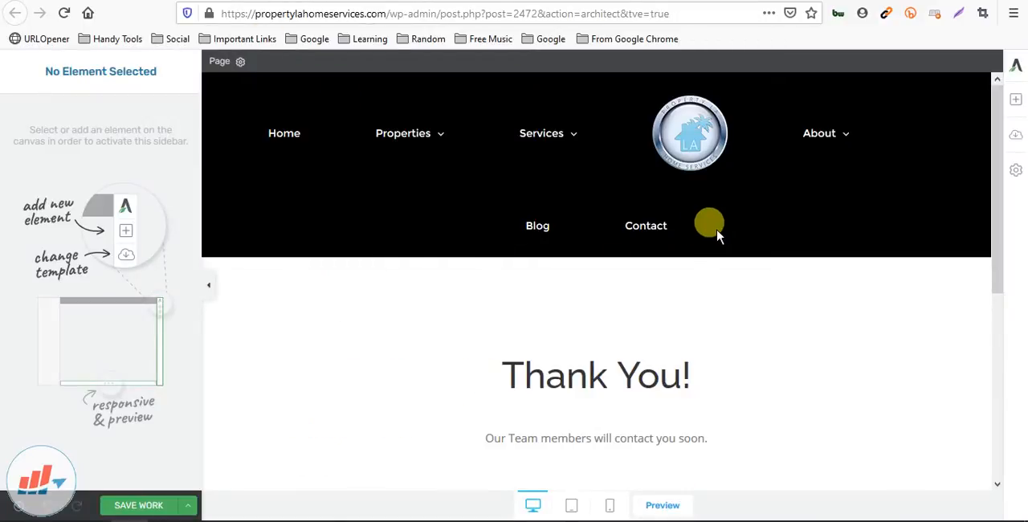
scroll(717, 235, down, 4)
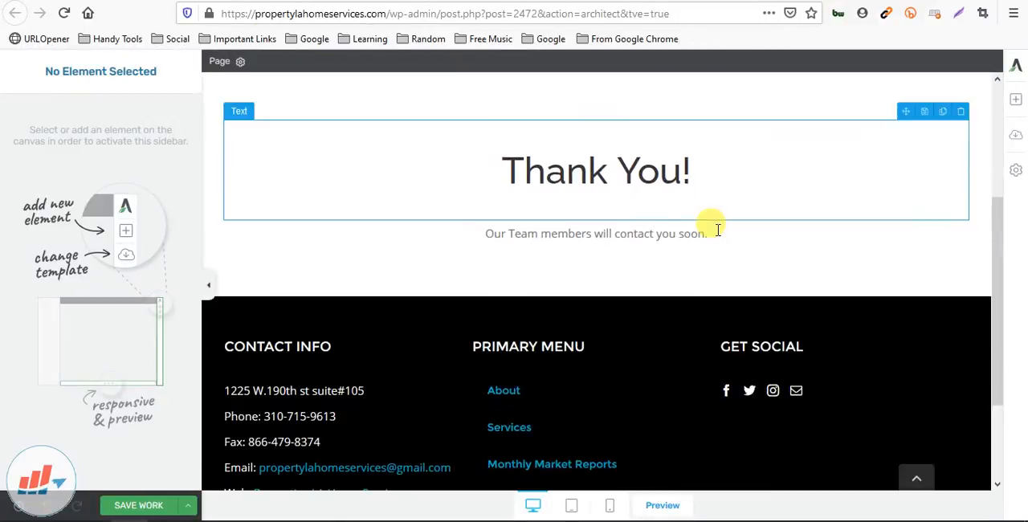
scroll(714, 232, up, 4)
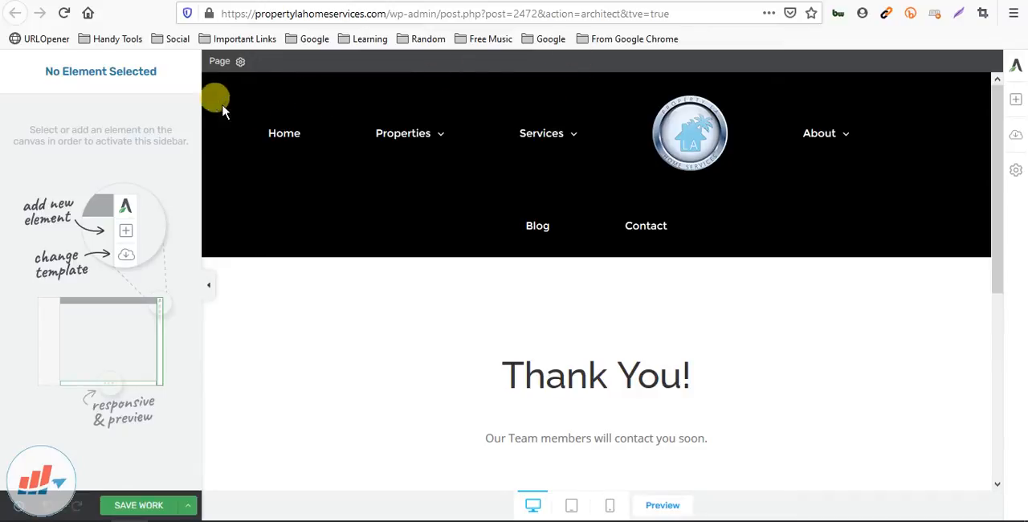
click(45, 0)
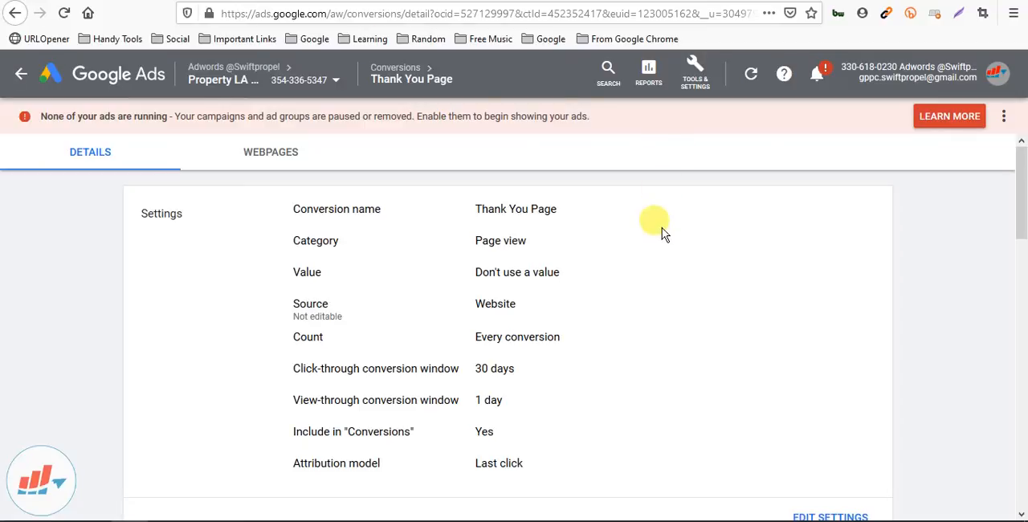
scroll(443, 342, down, 3)
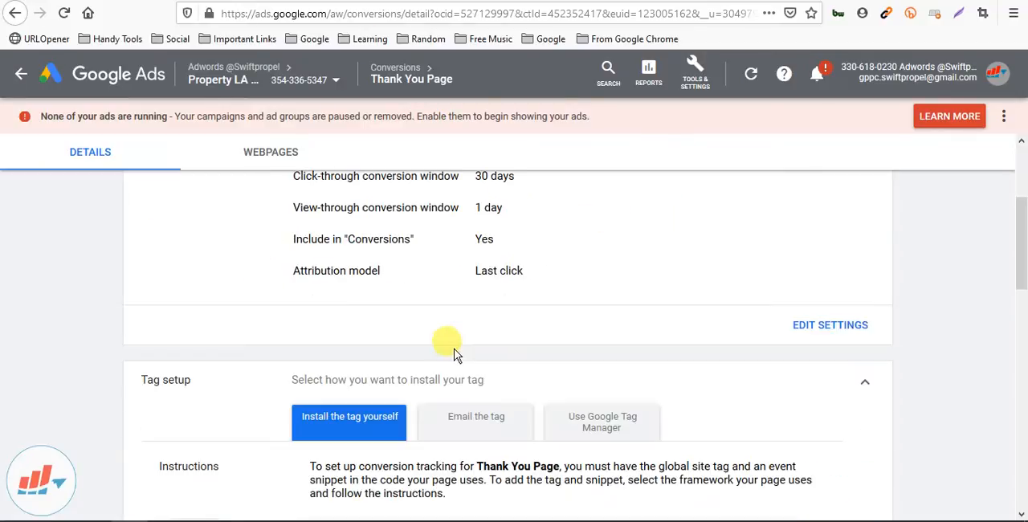
scroll(443, 338, up, 3)
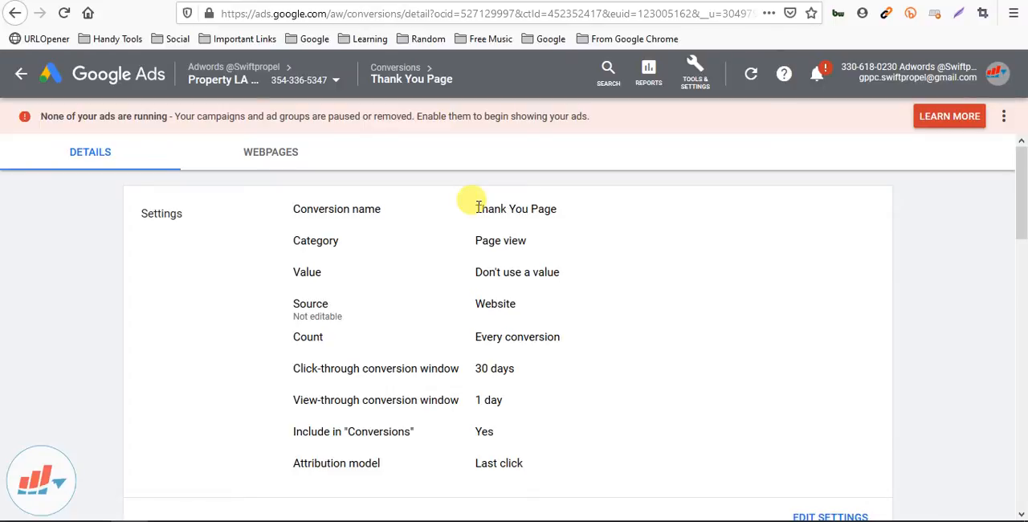
Open the Thank You Page conversion action's settings for editing
drag(475, 208, 590, 211)
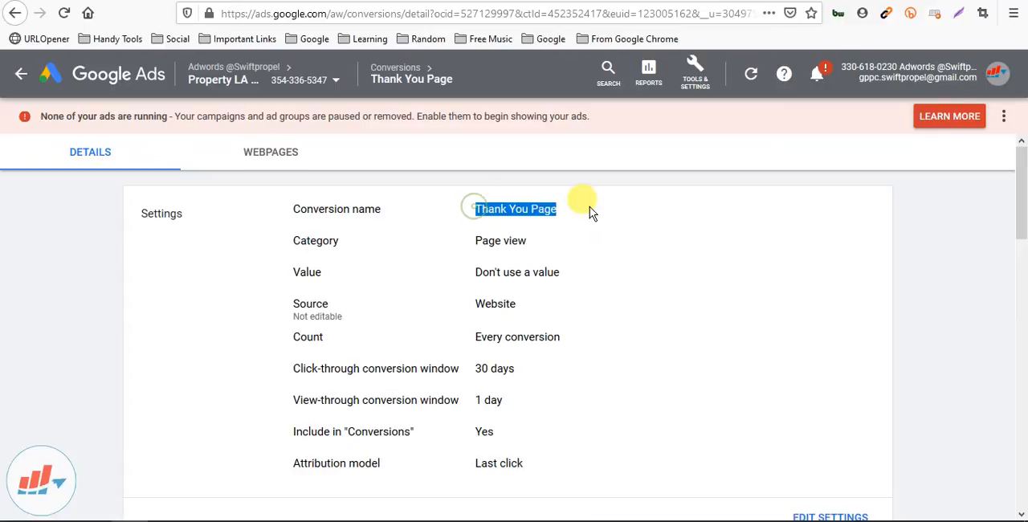
click(562, 229)
scroll(771, 385, down, 2)
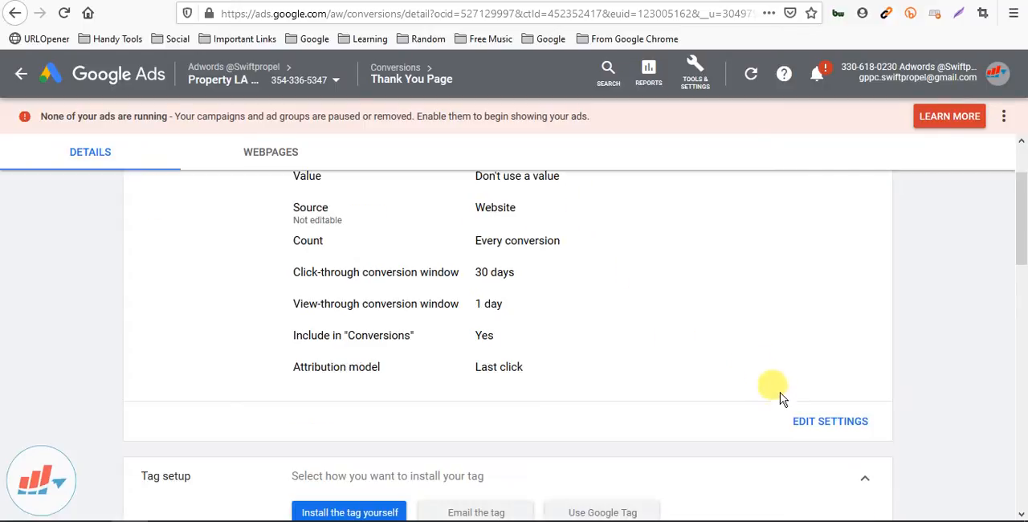
click(815, 426)
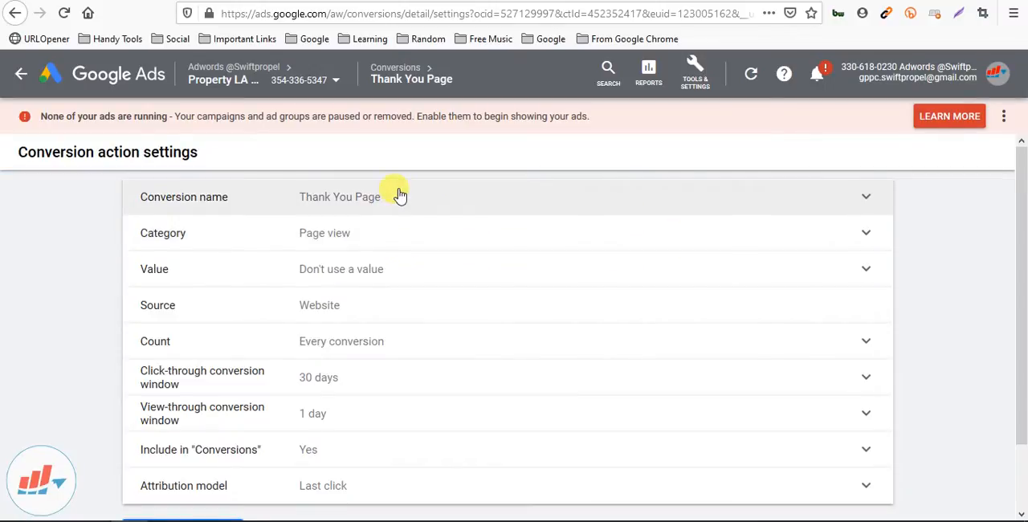
Rename the conversion action to "Reached Thank You Page" and save the name
click(397, 196)
click(351, 208)
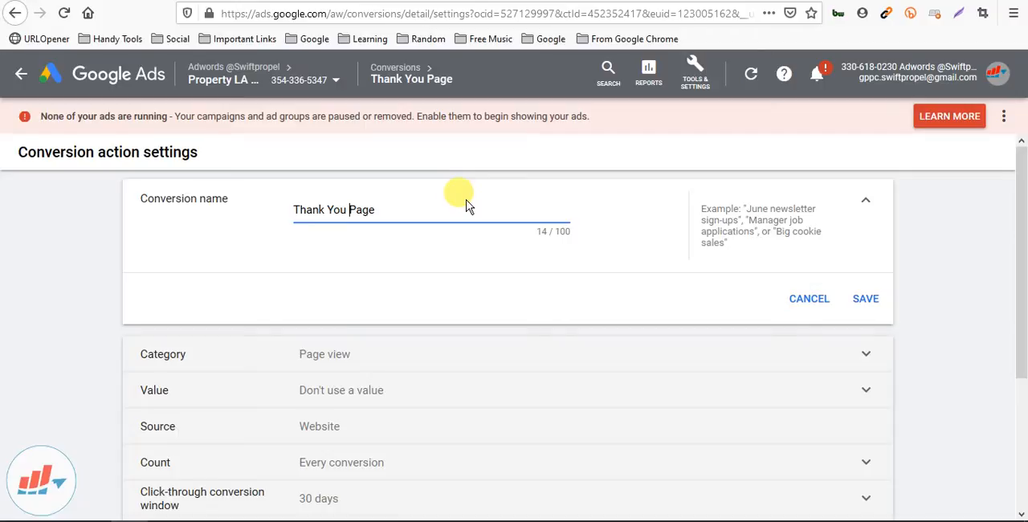
text(F)
key(BackSpace)
key(Home)
text(Fil)
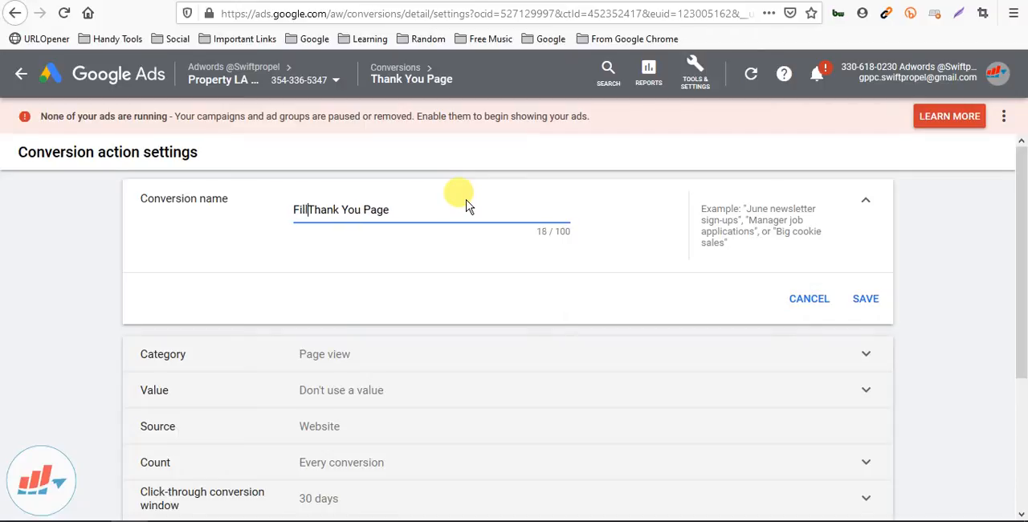
key(BackSpace)
key(BackSpace)
key(BackSpace)
text(Reach)
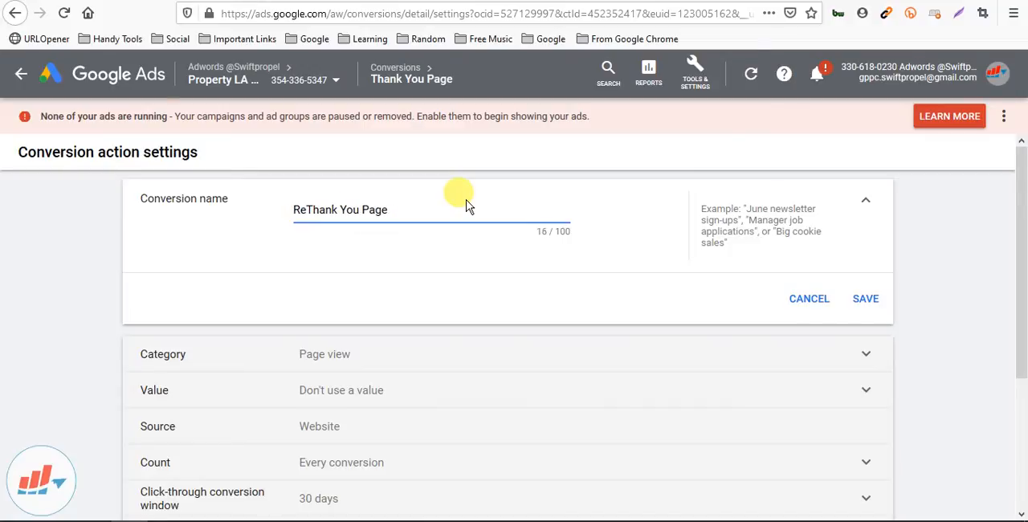
text(ed)
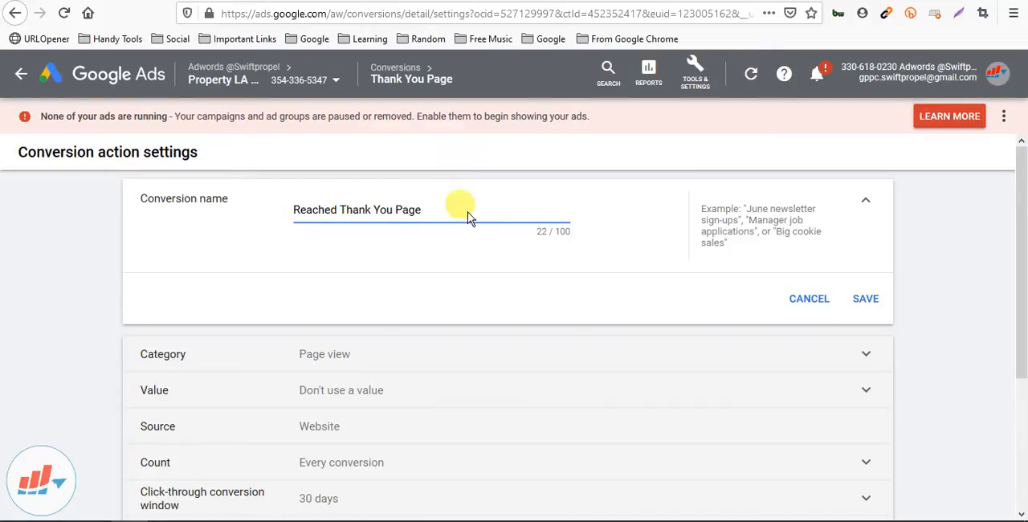
click(865, 299)
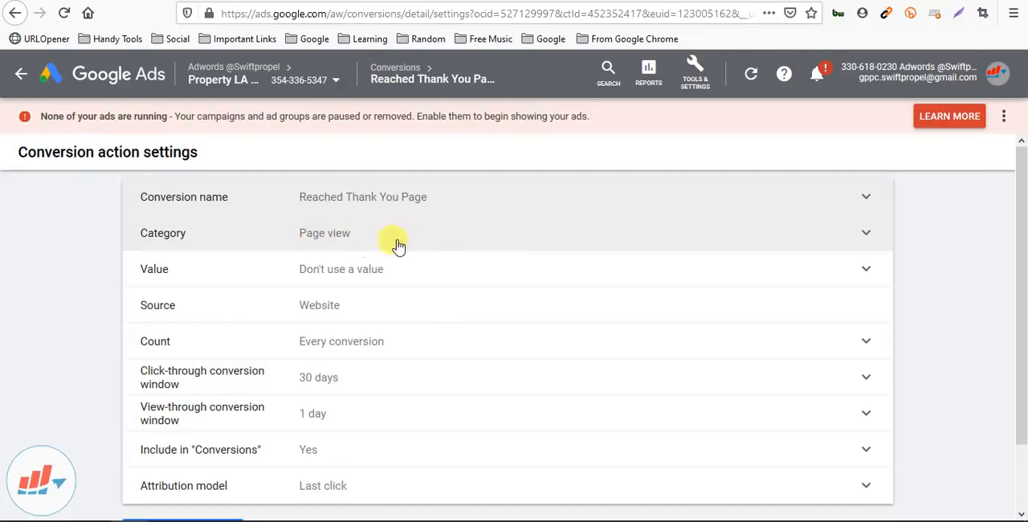
Check the category choices for the conversion action and save it with the Page view category
click(438, 245)
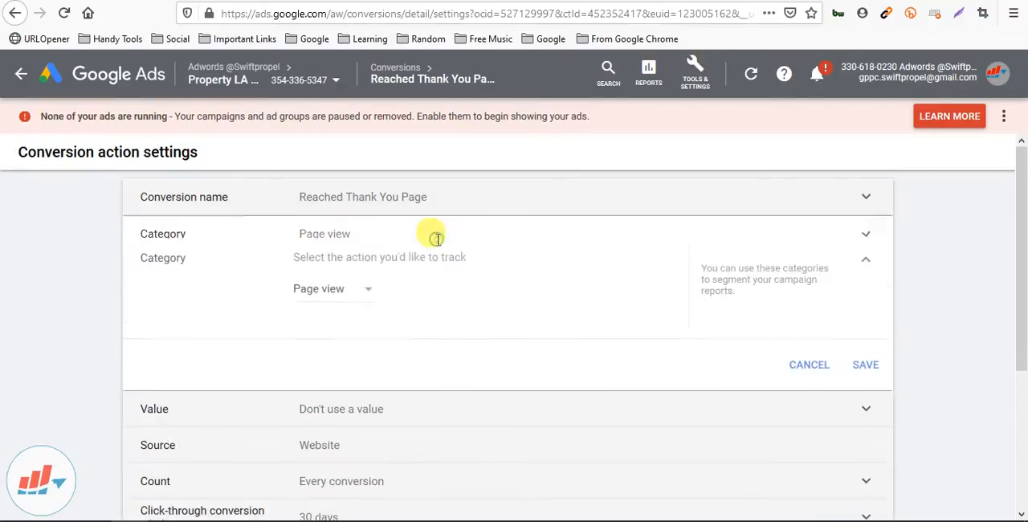
click(356, 276)
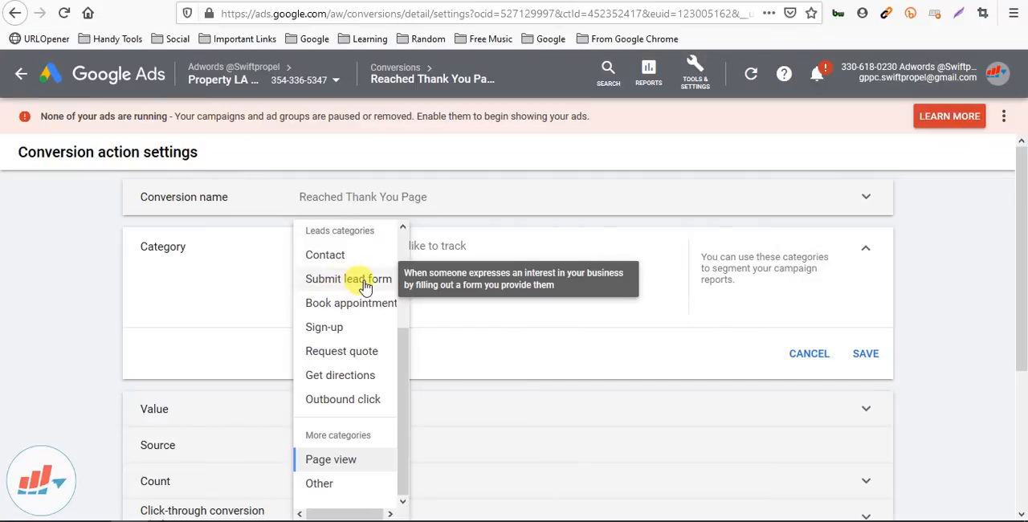
click(442, 384)
click(867, 357)
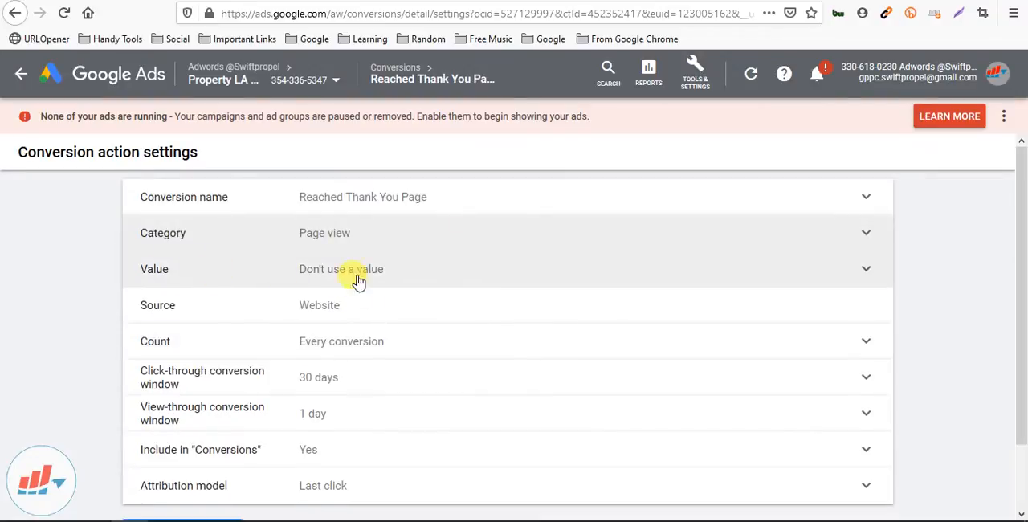
Save the value setting as "Don't use a value for this conversion action" and finish editing the conversion action settings
click(407, 273)
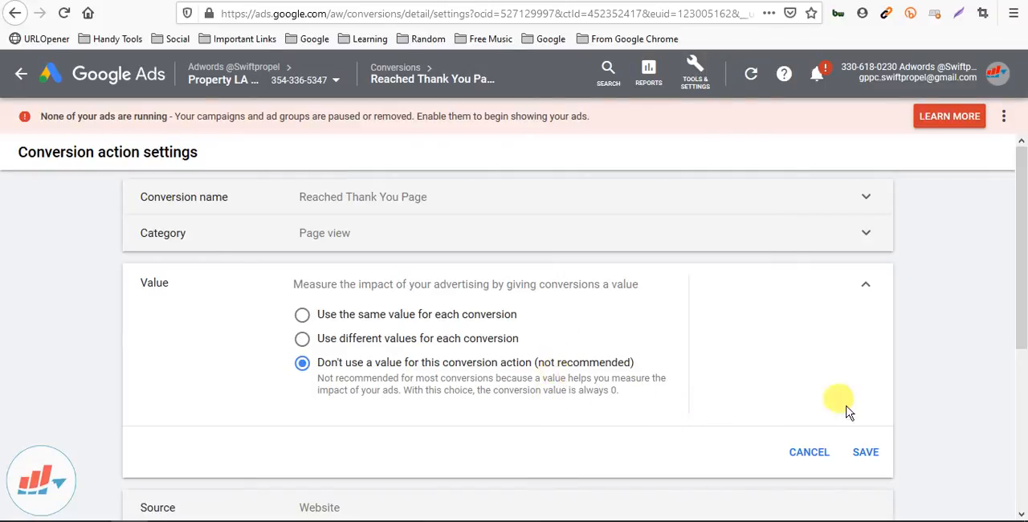
click(864, 451)
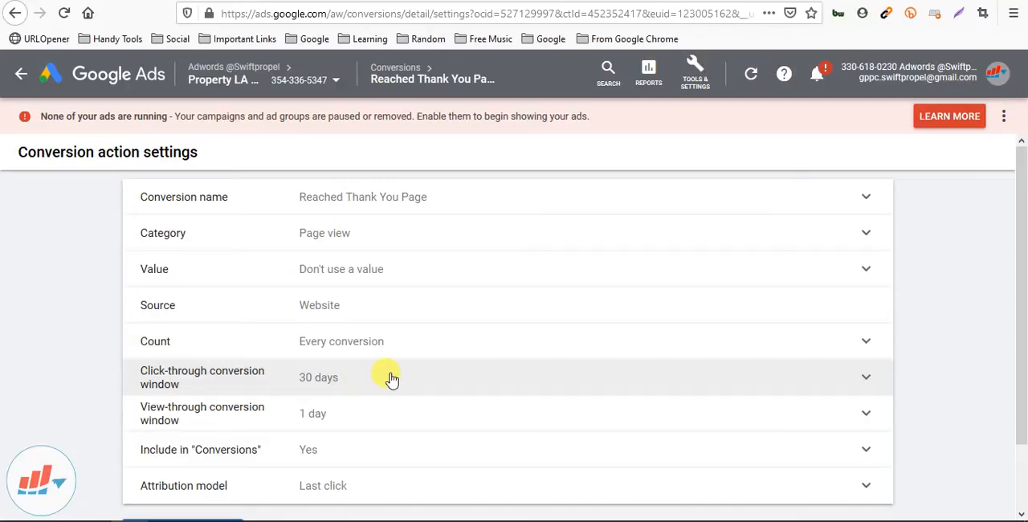
scroll(404, 424, down, 1)
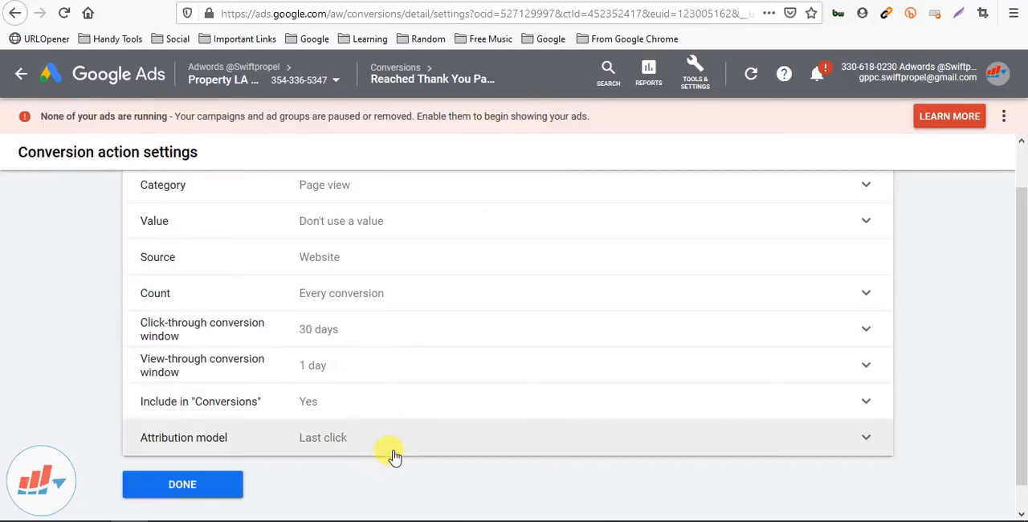
scroll(424, 443, down, 1)
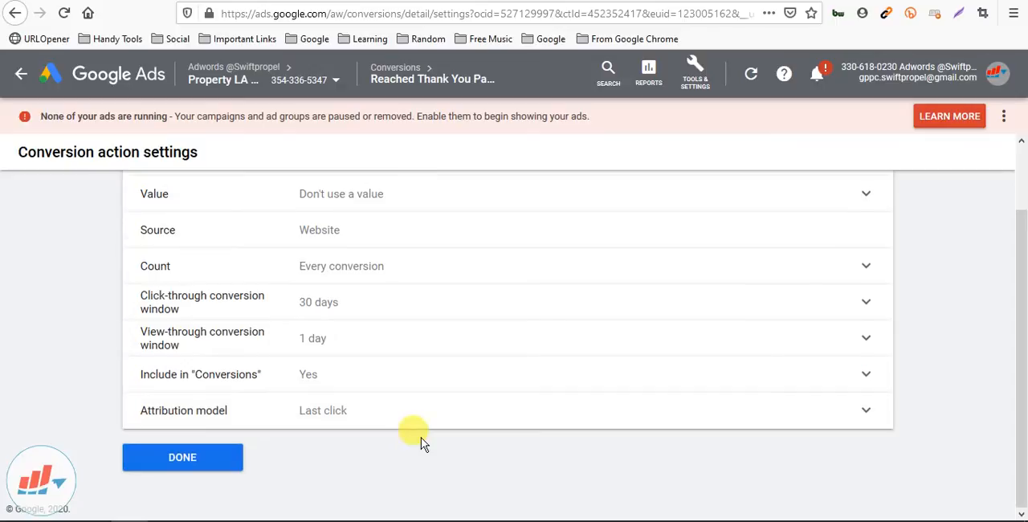
click(212, 455)
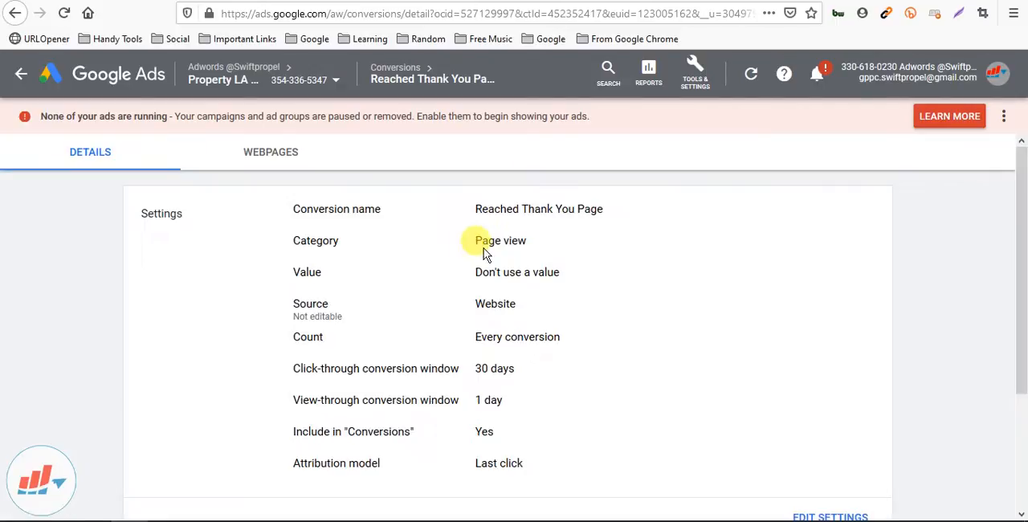
Expand the tag setup for the Reached Thank You Page conversion and choose to install the tag yourself
scroll(486, 254, down, 3)
scroll(489, 258, up, 3)
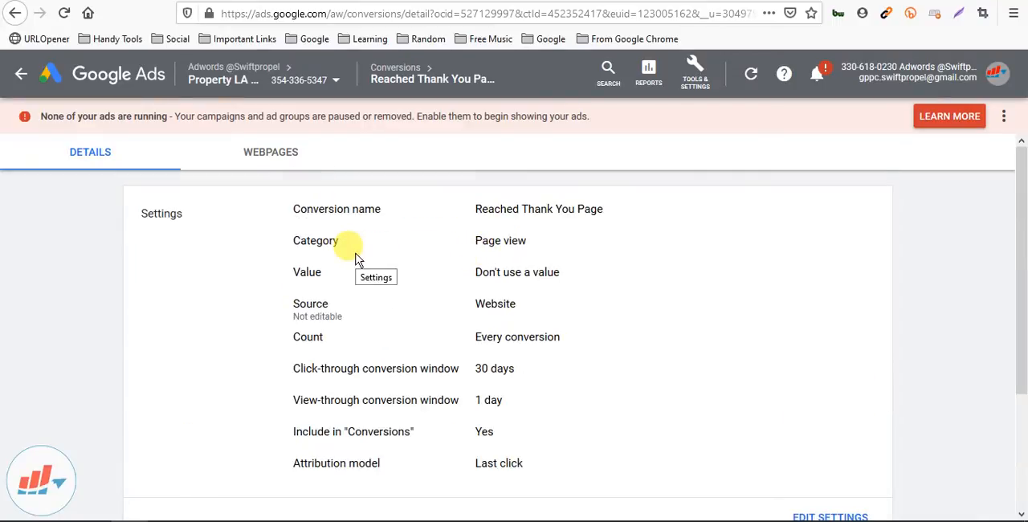
scroll(358, 259, down, 3)
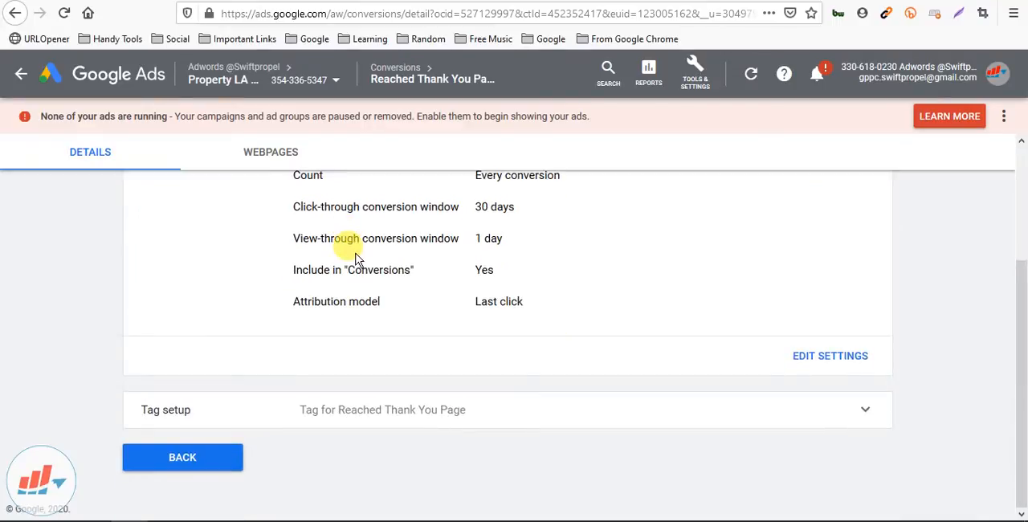
click(862, 413)
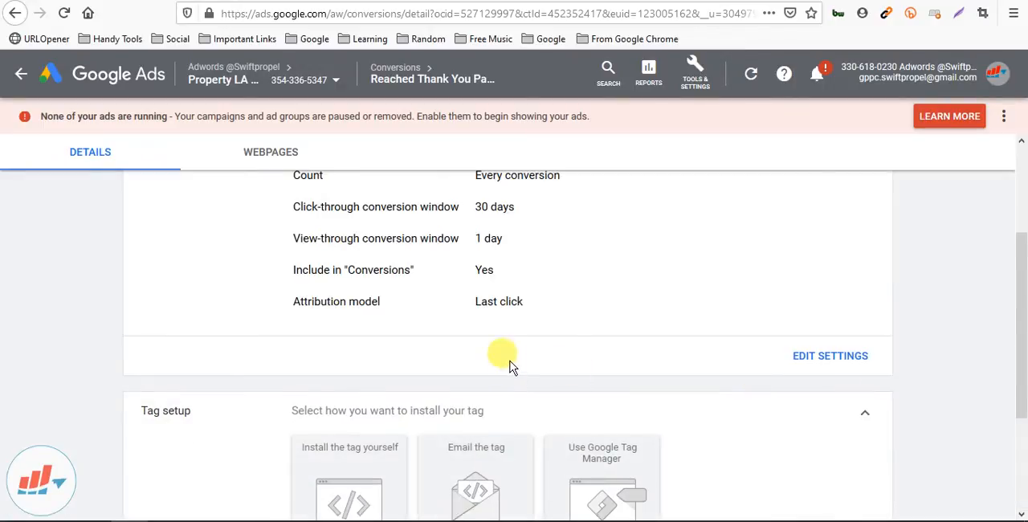
scroll(508, 360, down, 3)
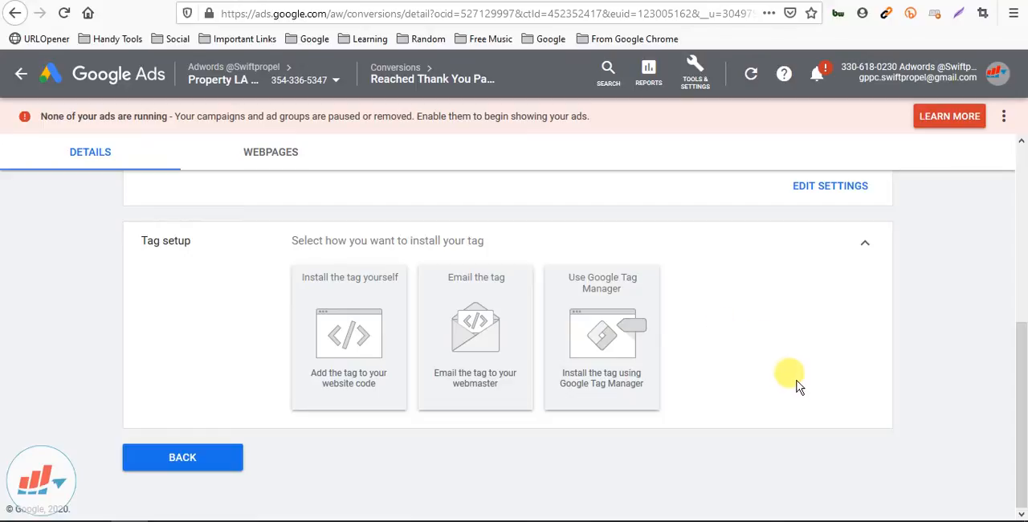
click(366, 357)
Examine the tag installation instructions, the code format options and the global site tag code for HTML pages
scroll(354, 266, down, 1)
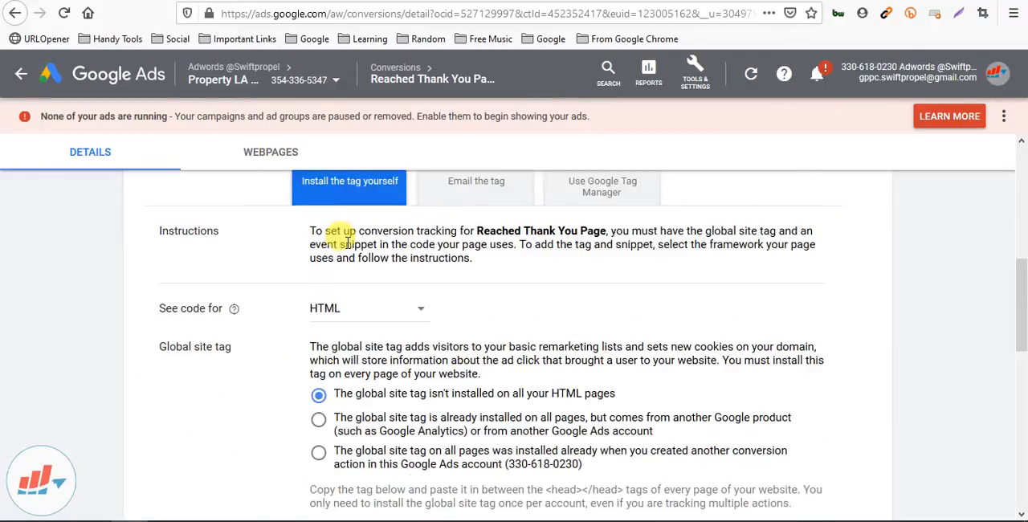
scroll(348, 243, down, 2)
scroll(370, 285, up, 1)
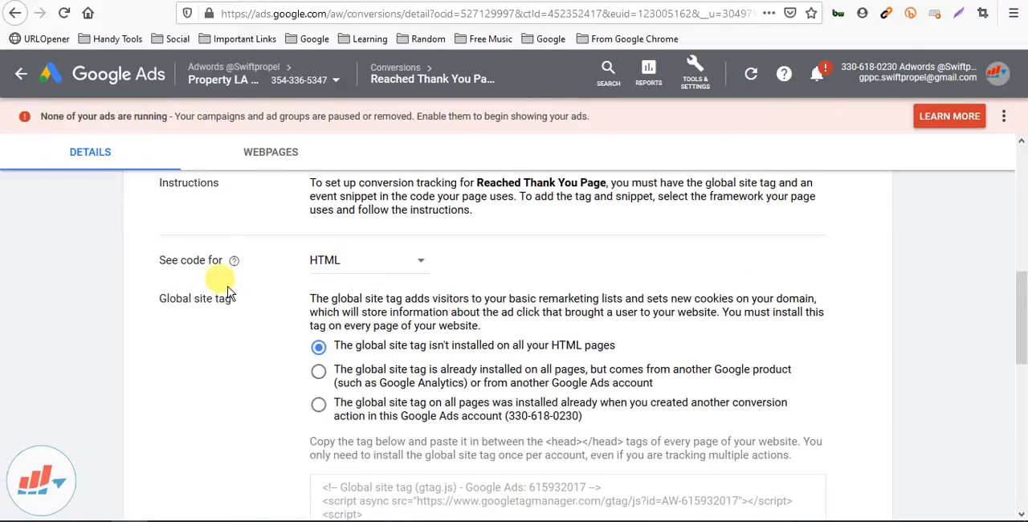
scroll(567, 293, up, 1)
click(403, 316)
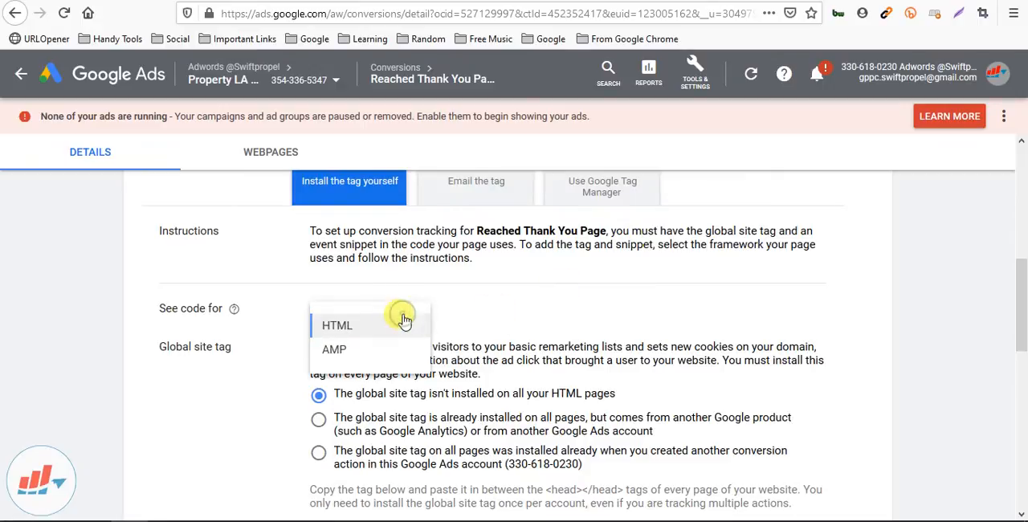
click(572, 313)
scroll(494, 317, down, 1)
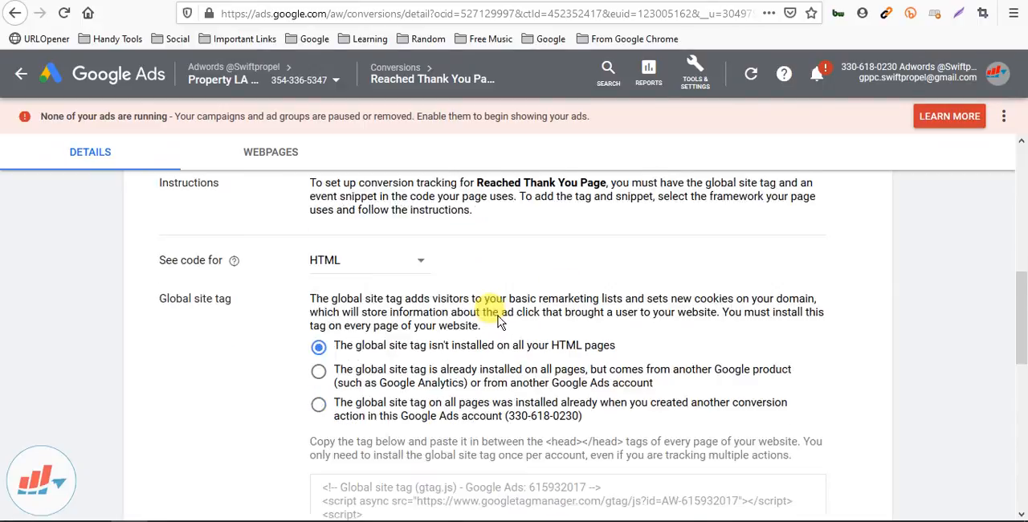
scroll(498, 320, down, 2)
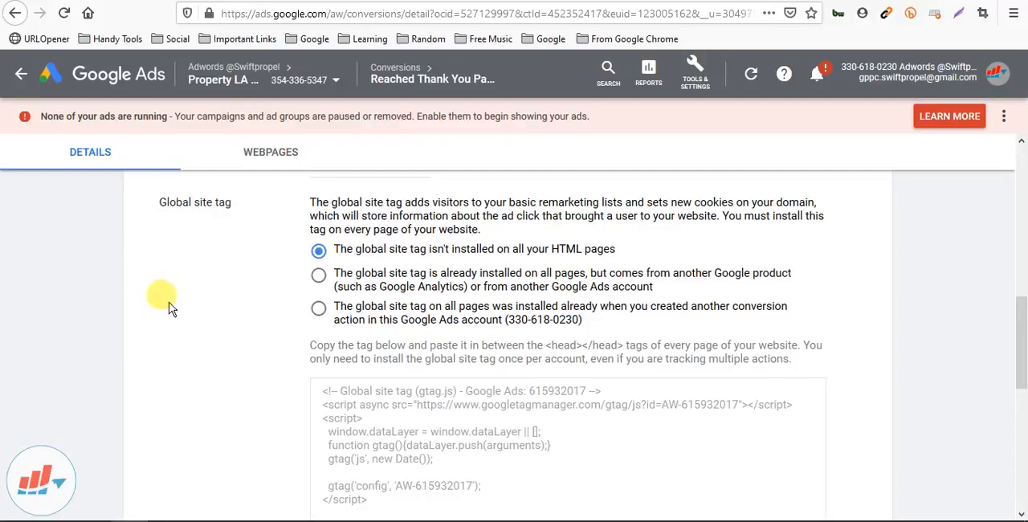
scroll(171, 304, down, 3)
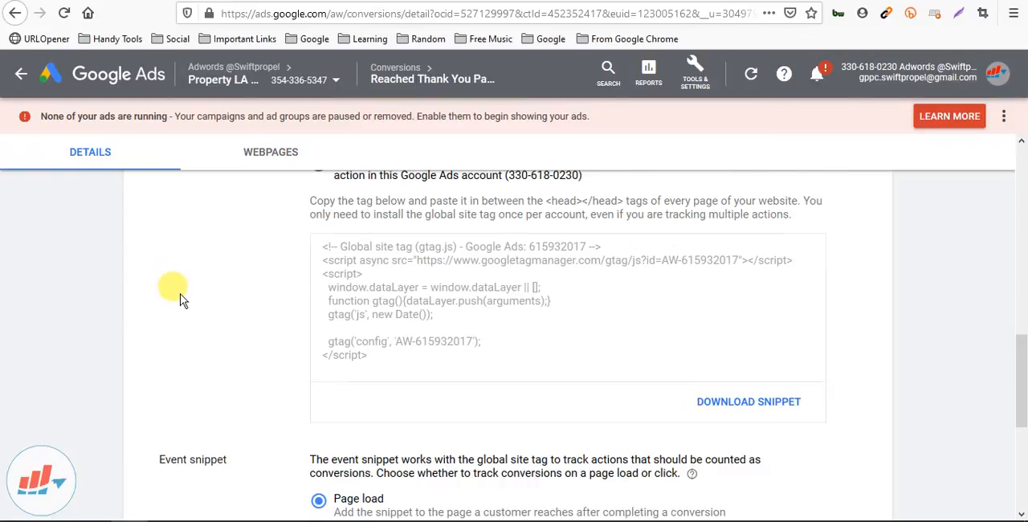
Review the global site tag installation options and code, and the event snippet's page load and click options
scroll(168, 289, up, 5)
scroll(203, 330, down, 2)
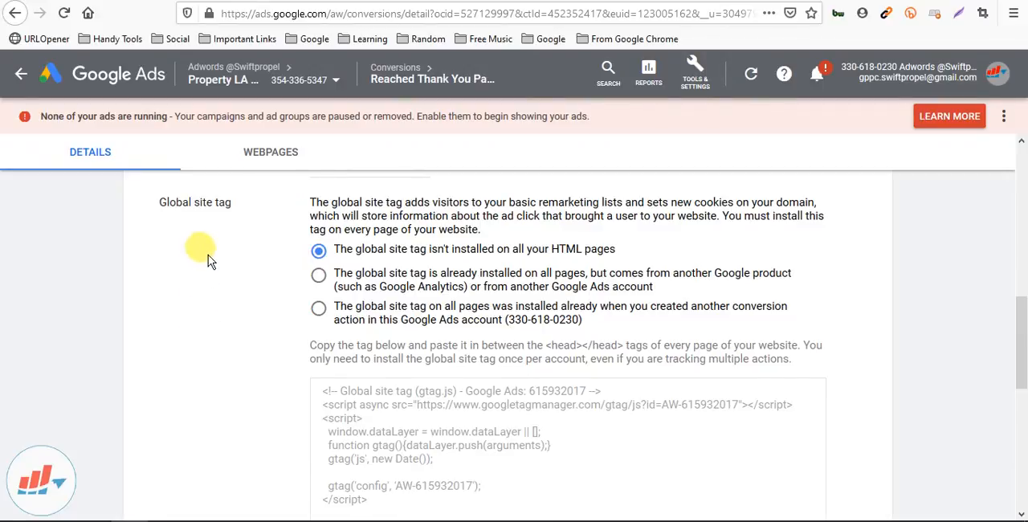
scroll(213, 322, down, 4)
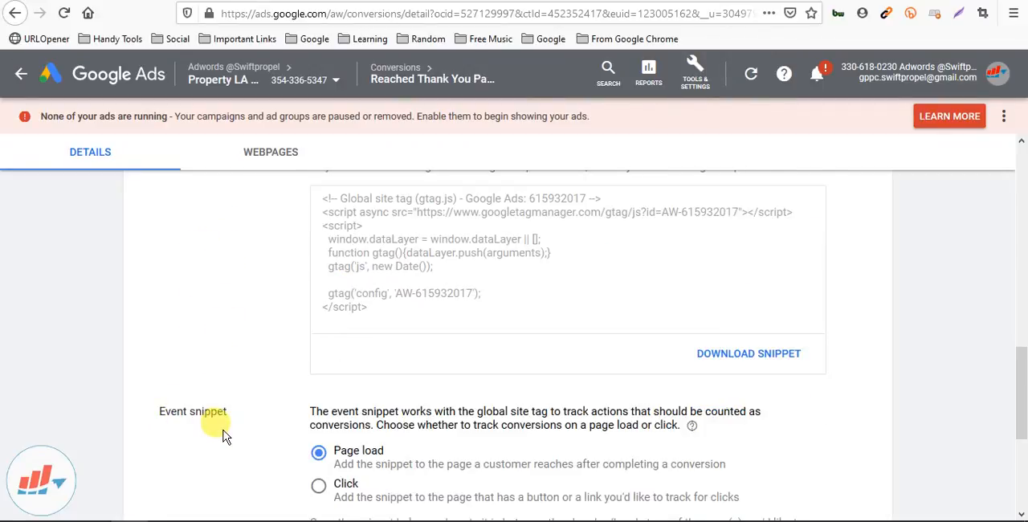
scroll(218, 421, up, 5)
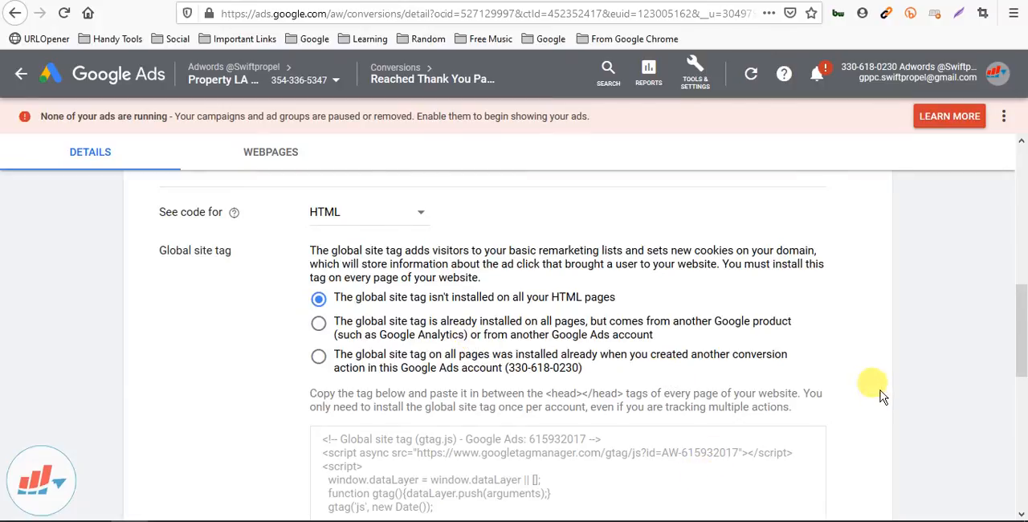
scroll(883, 397, down, 2)
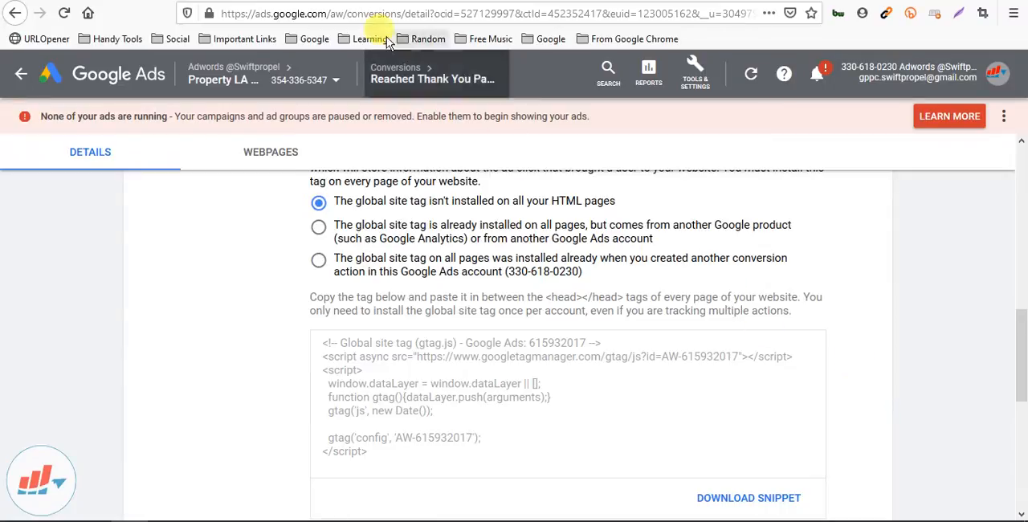
Switch to the site's WordPress admin and view the plugin search results for "code manager"
click(347, 1)
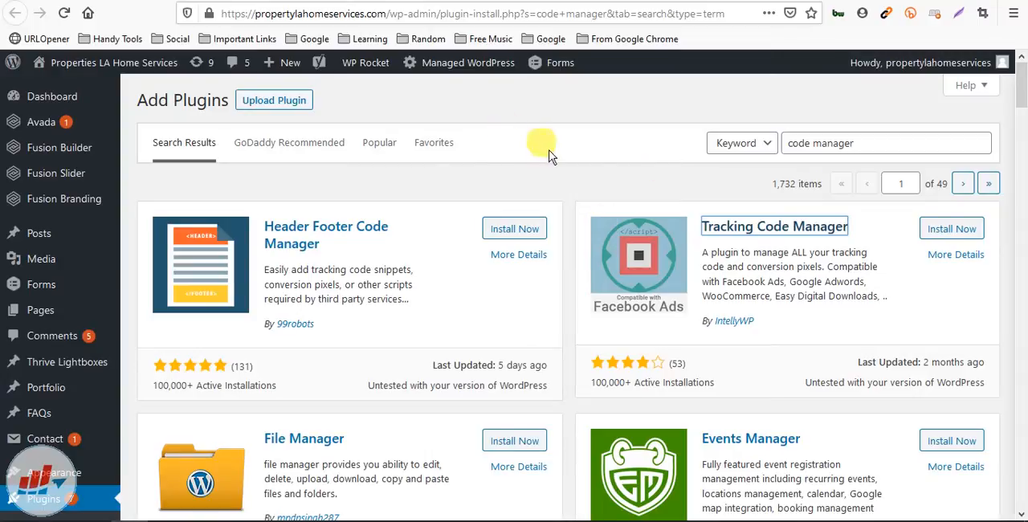
click(620, 111)
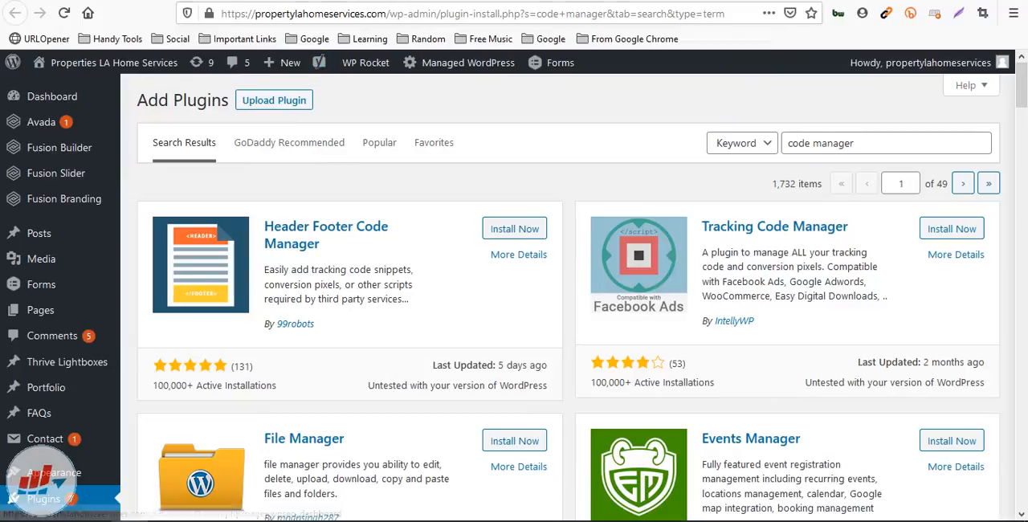
Switch to the WordPress Pages list and locate the HFCM plugin in the admin navigation
click(276, 0)
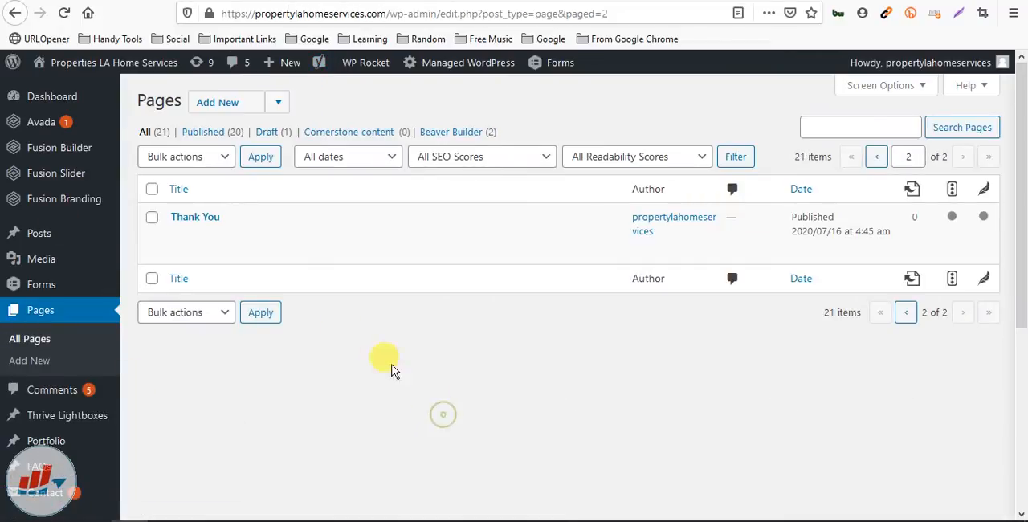
scroll(62, 326, down, 4)
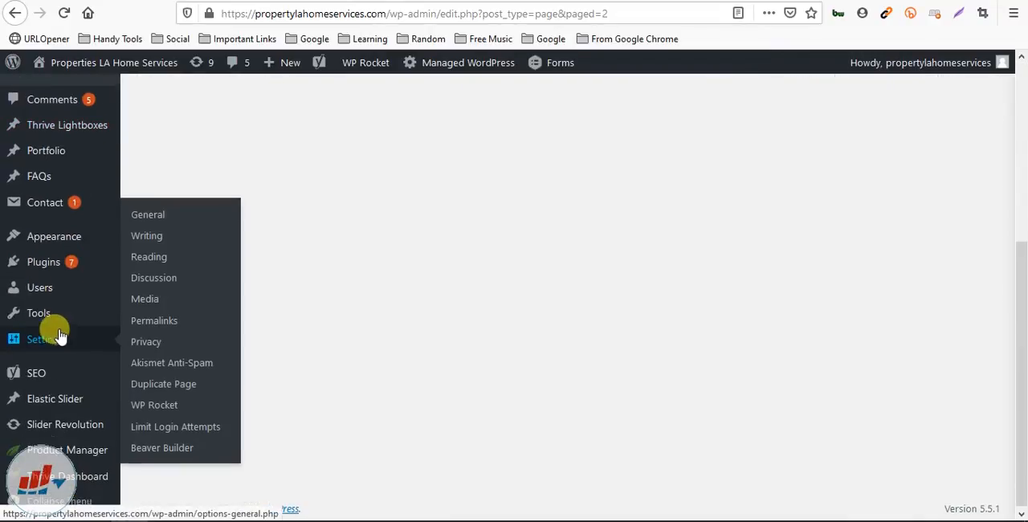
scroll(64, 341, up, 1)
scroll(66, 349, down, 1)
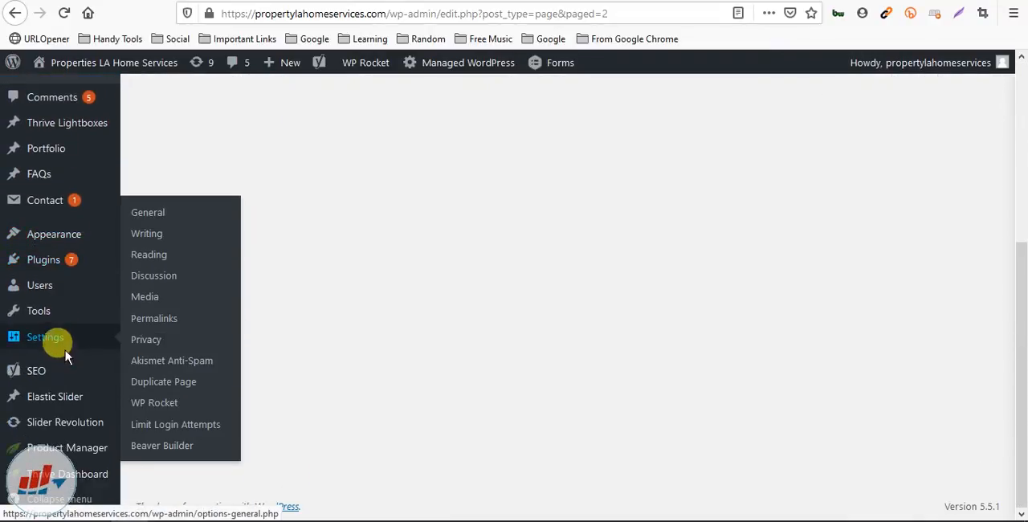
scroll(271, 169, up, 3)
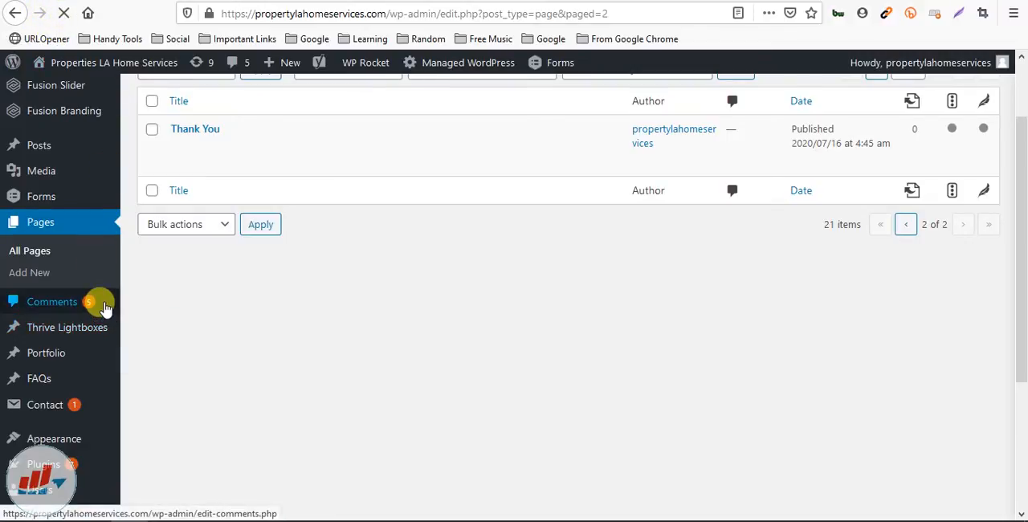
scroll(48, 330, down, 3)
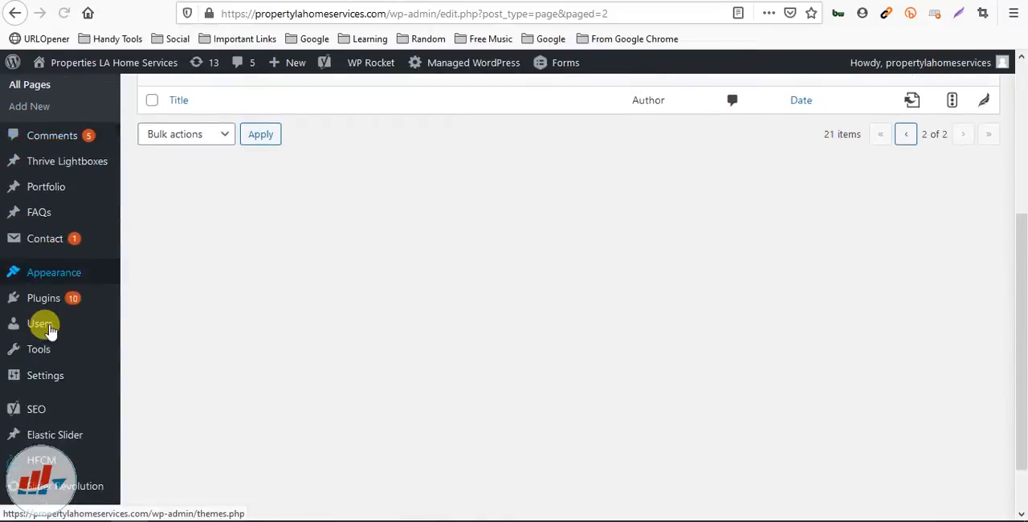
mouse_move(36, 455)
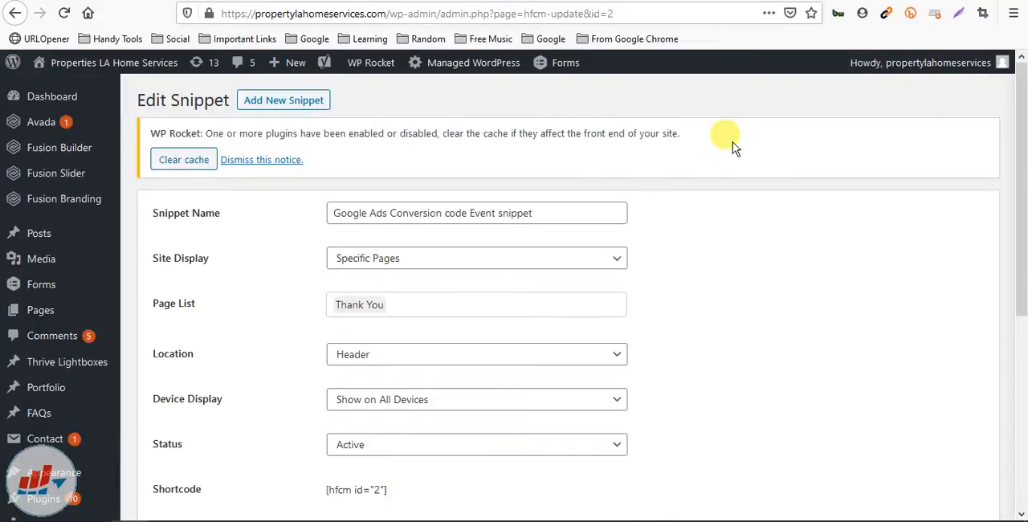
Open the list of all HFCM snippets in a new tab and open the global site tag snippet for editing
scroll(734, 145, down, 3)
scroll(734, 146, down, 2)
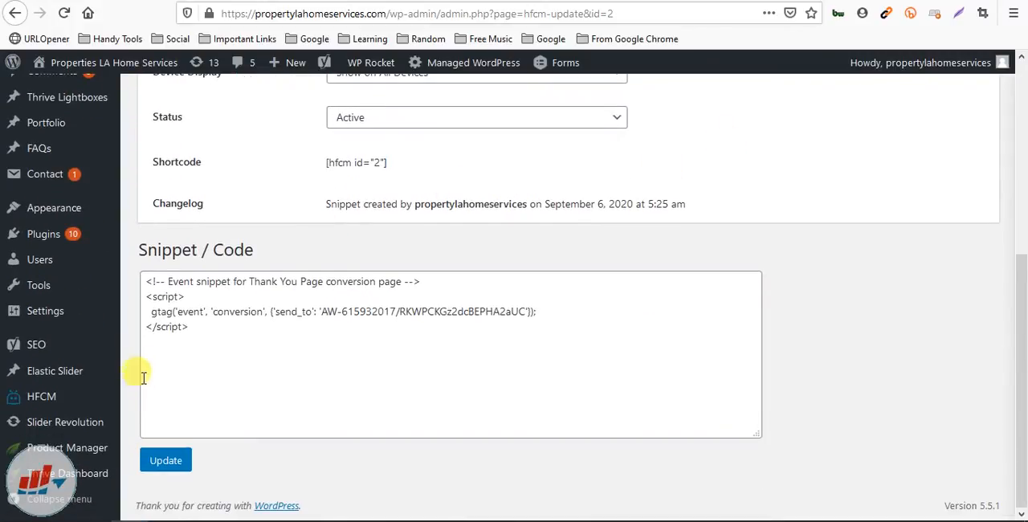
mouse_move(28, 396)
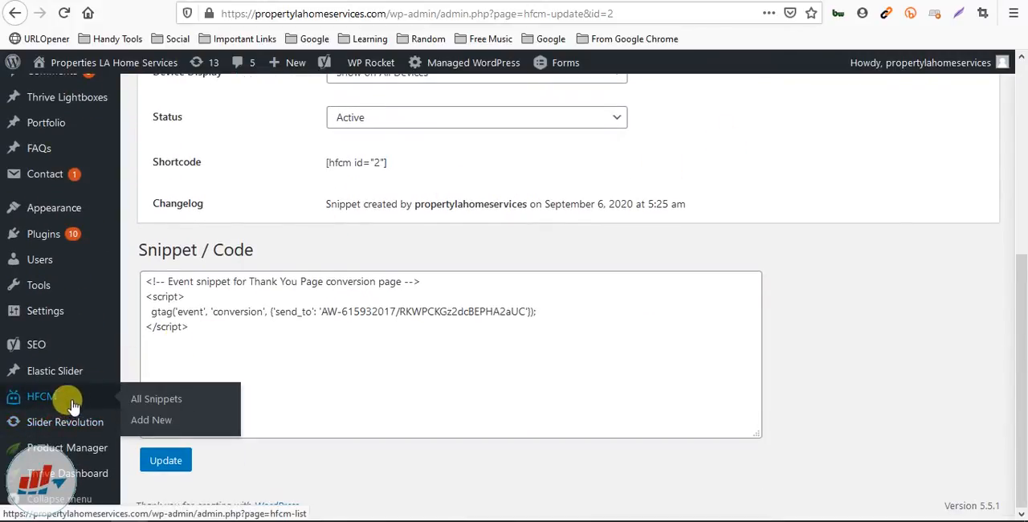
right_click(147, 405)
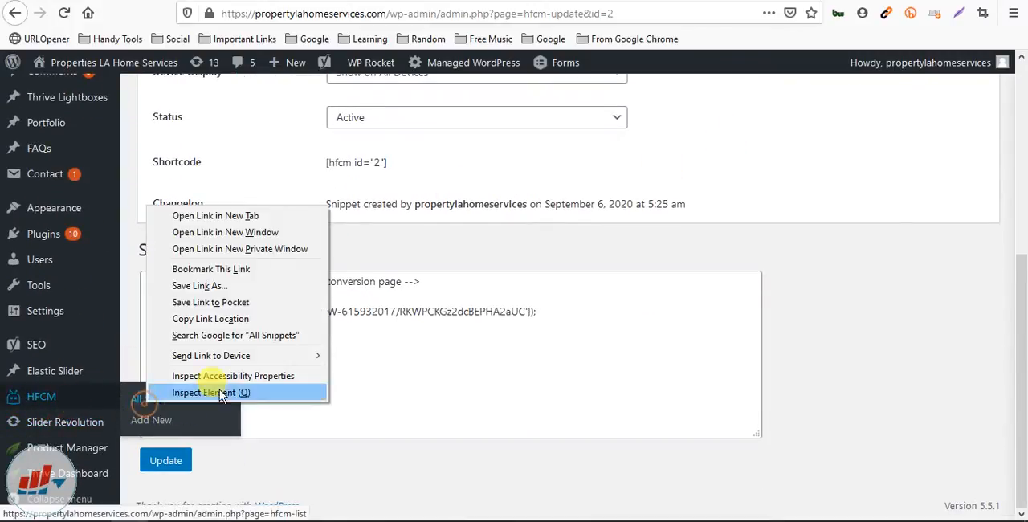
click(216, 216)
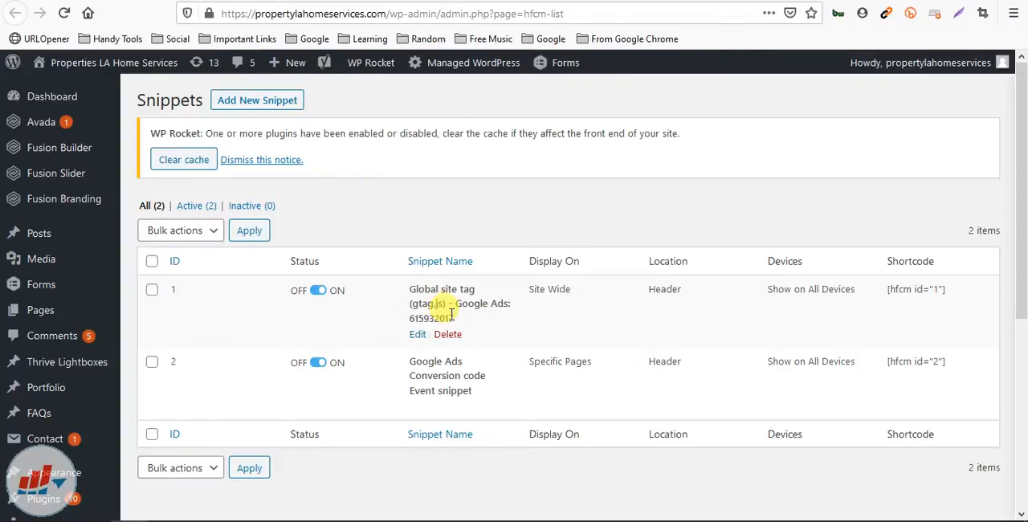
right_click(416, 339)
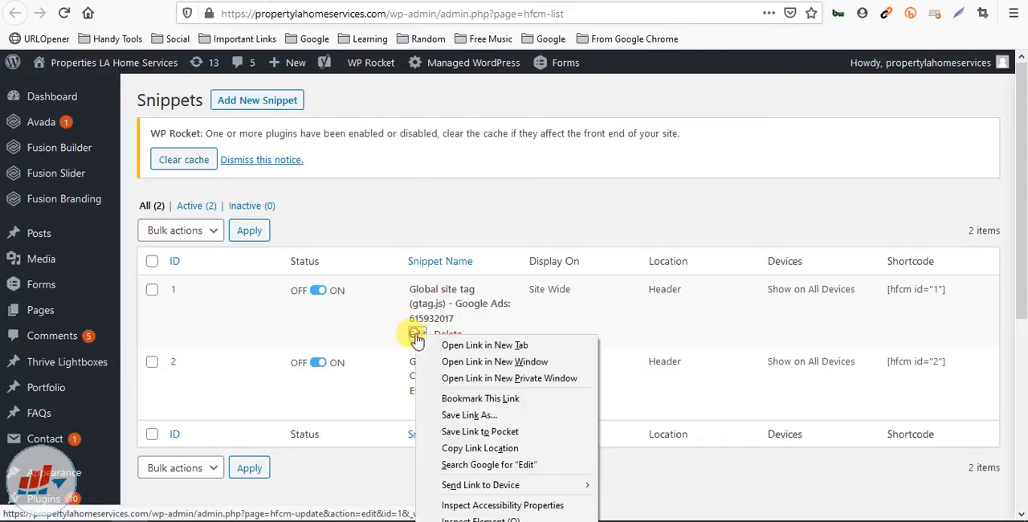
click(430, 407)
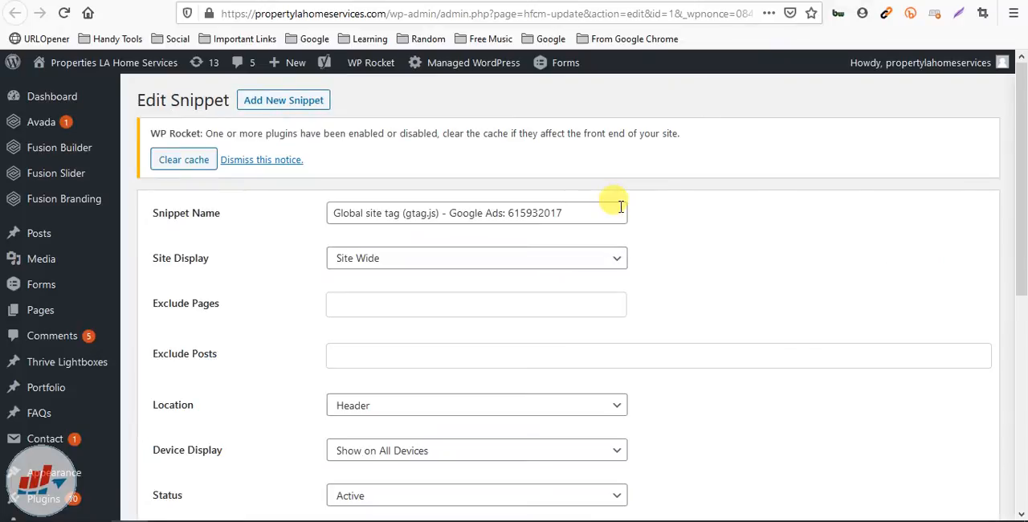
Compare the global site tag snippet's name with the comment line in its code
click(350, 213)
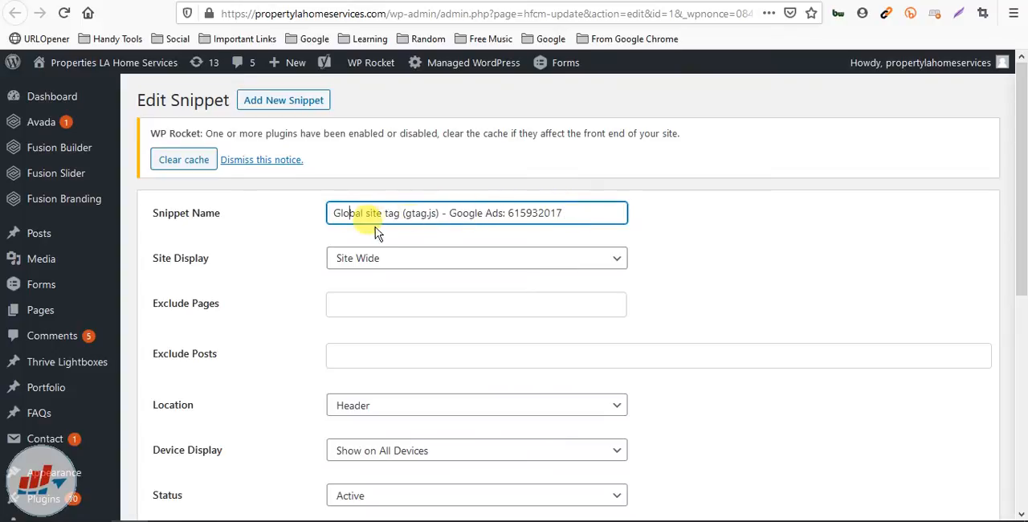
scroll(321, 241, down, 5)
drag(168, 281, 401, 281)
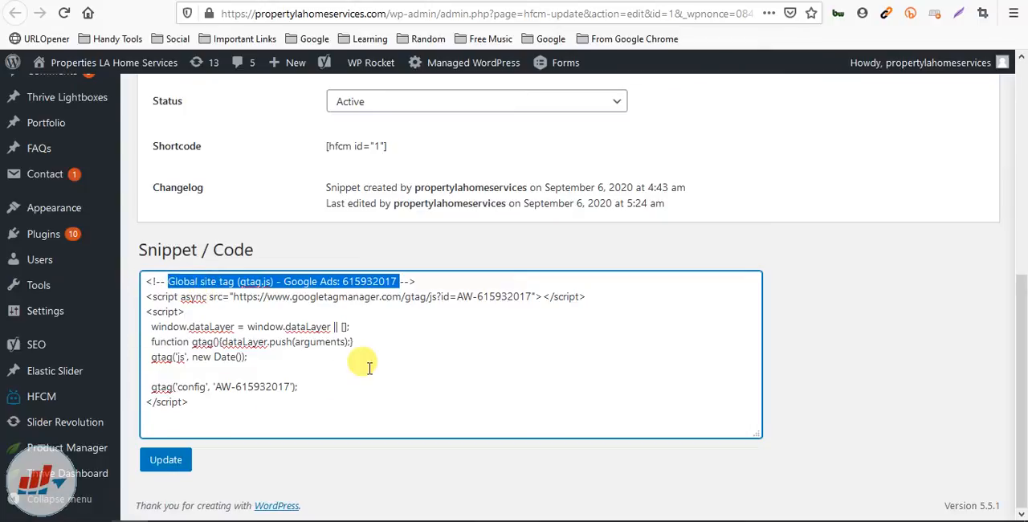
scroll(368, 368, up, 5)
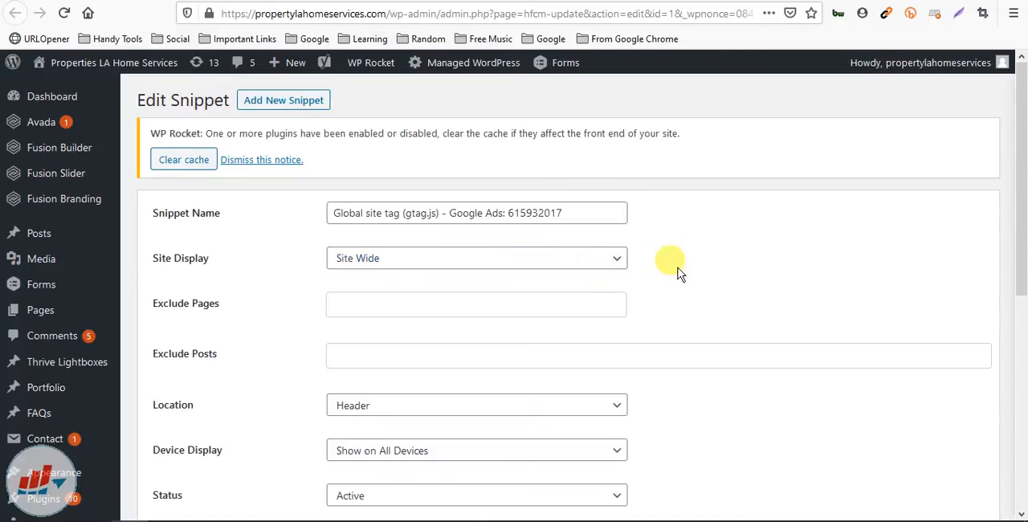
Check the Site Display choices for the global site tag snippet
click(574, 259)
click(752, 284)
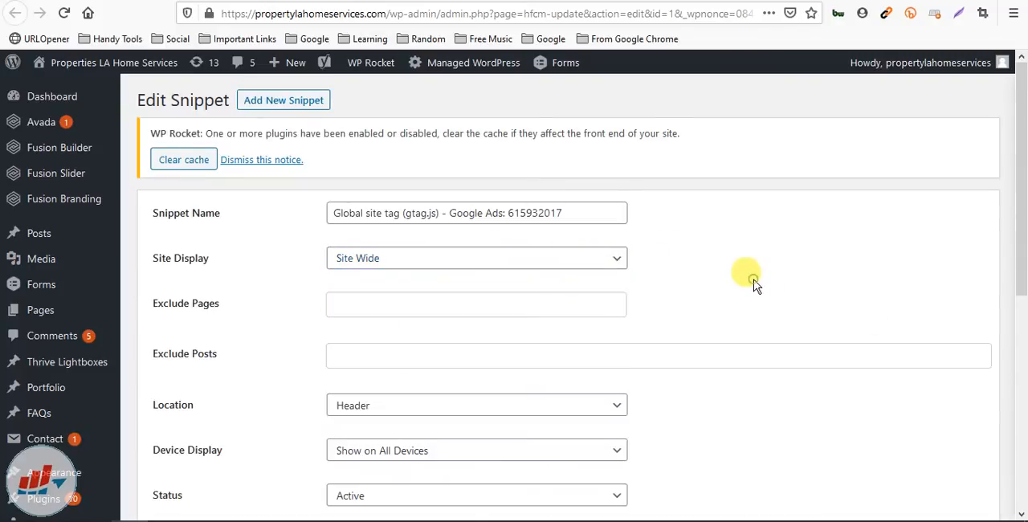
click(613, 264)
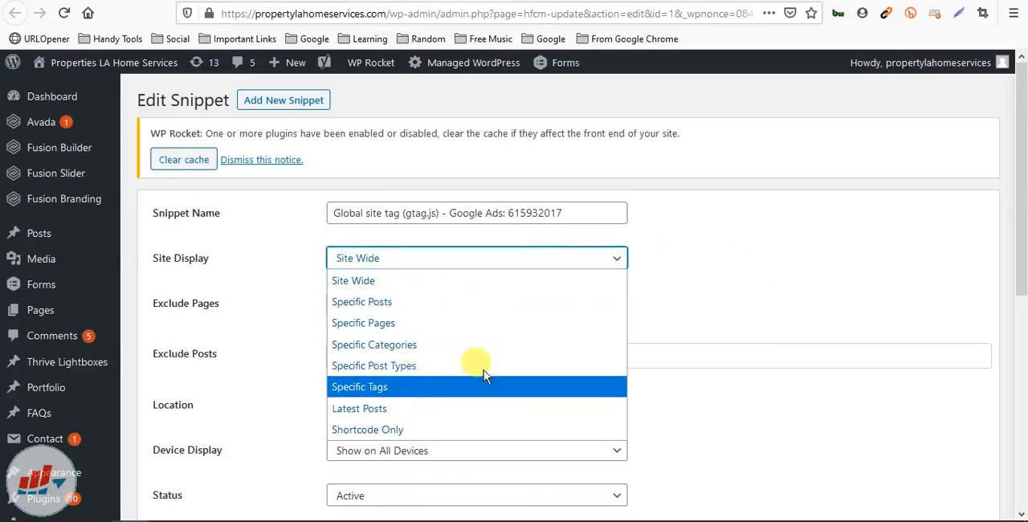
click(767, 249)
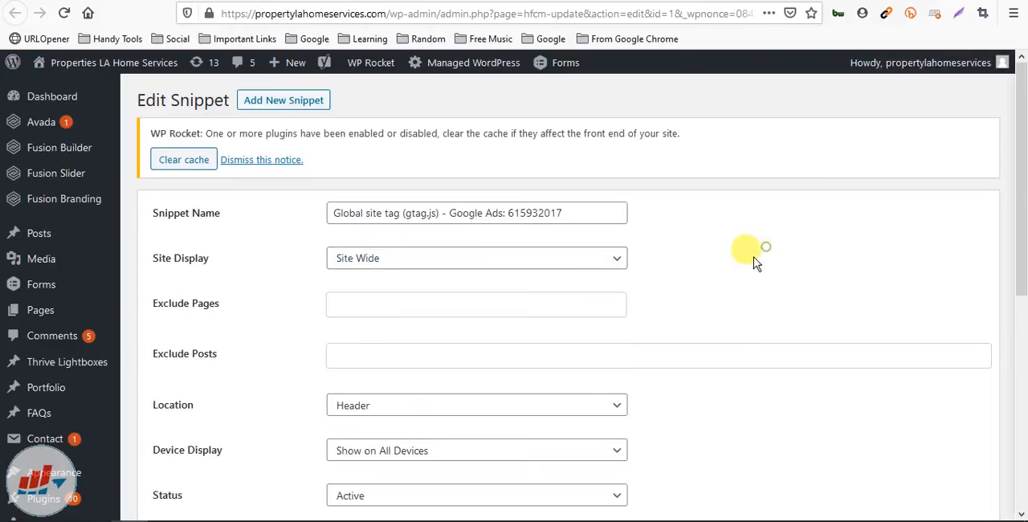
Check the Location and Device Display choices and the code of the global site tag snippet
scroll(705, 245, down, 1)
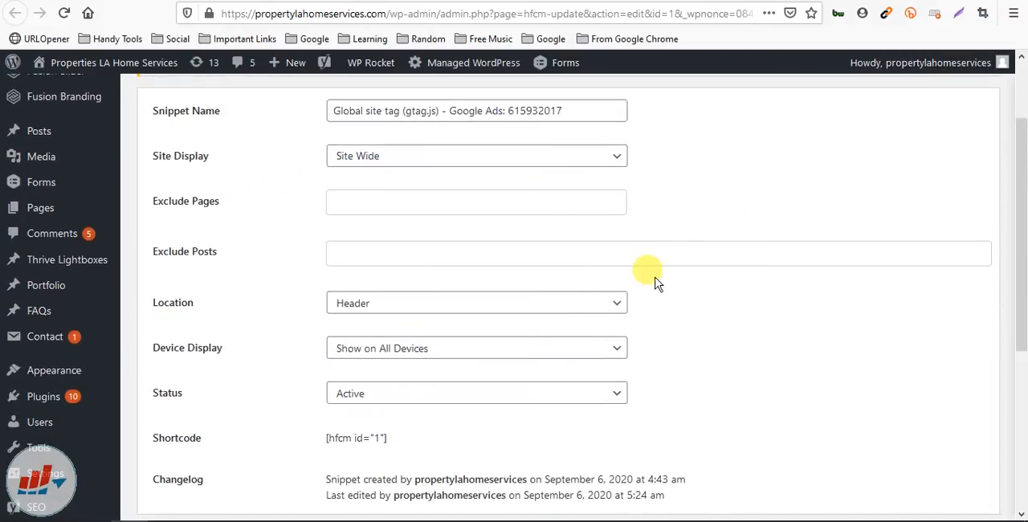
scroll(655, 281, down, 1)
click(452, 257)
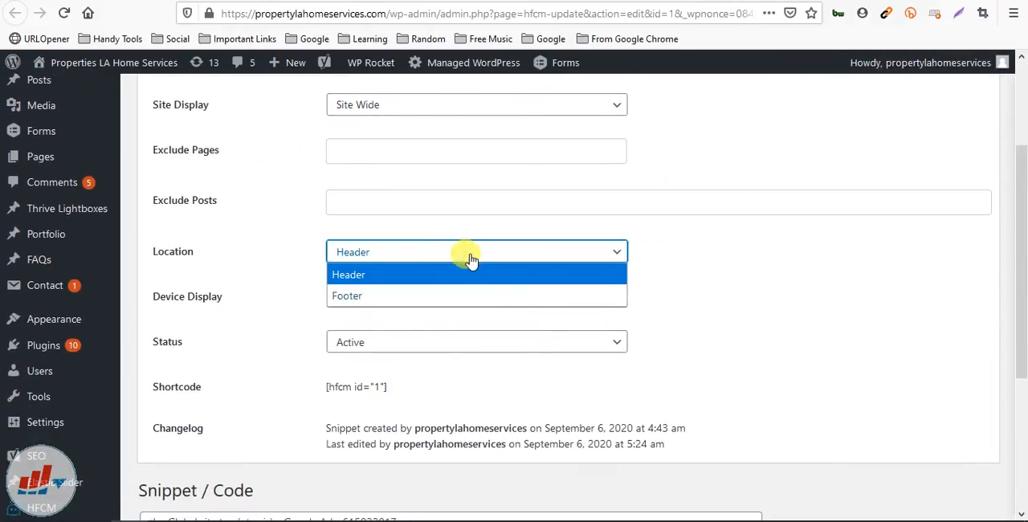
click(775, 294)
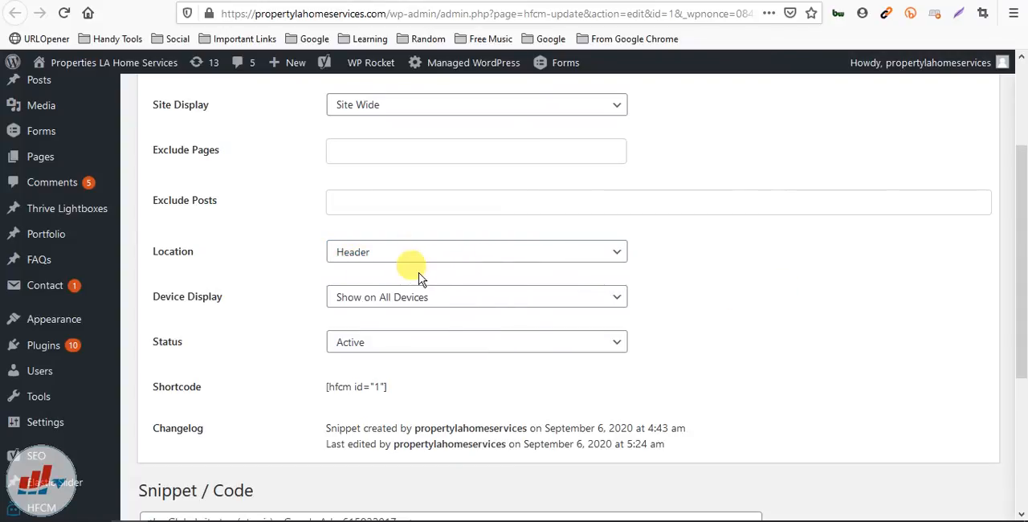
click(449, 299)
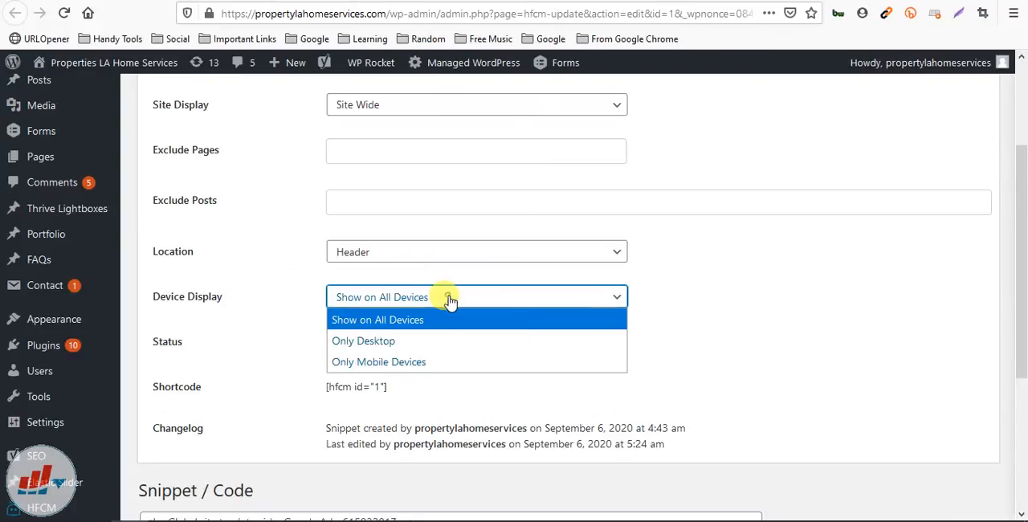
click(757, 301)
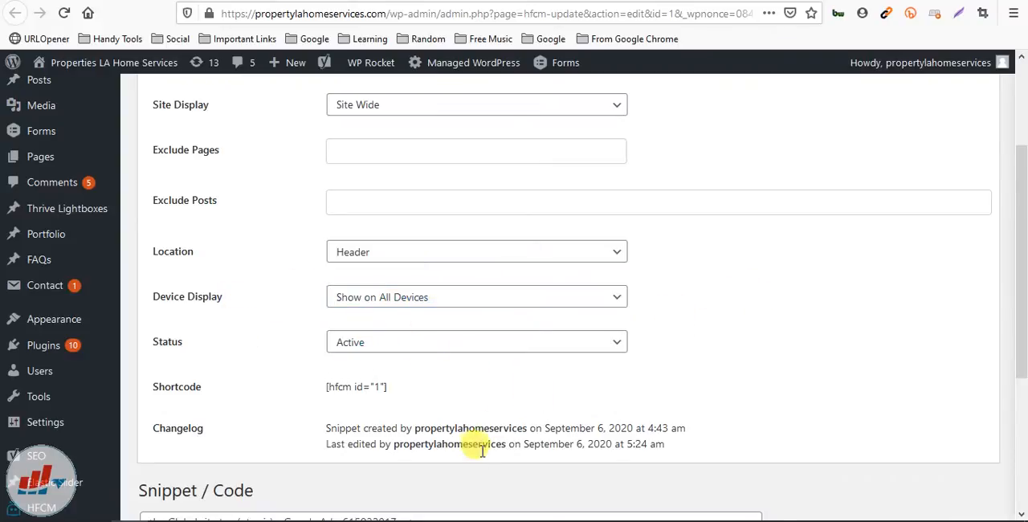
scroll(483, 451, down, 5)
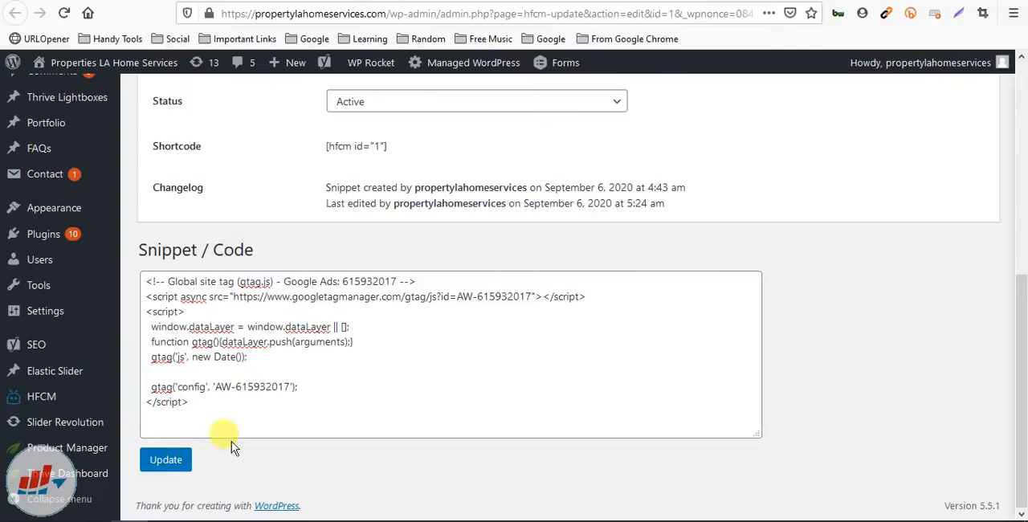
scroll(591, 122, up, 2)
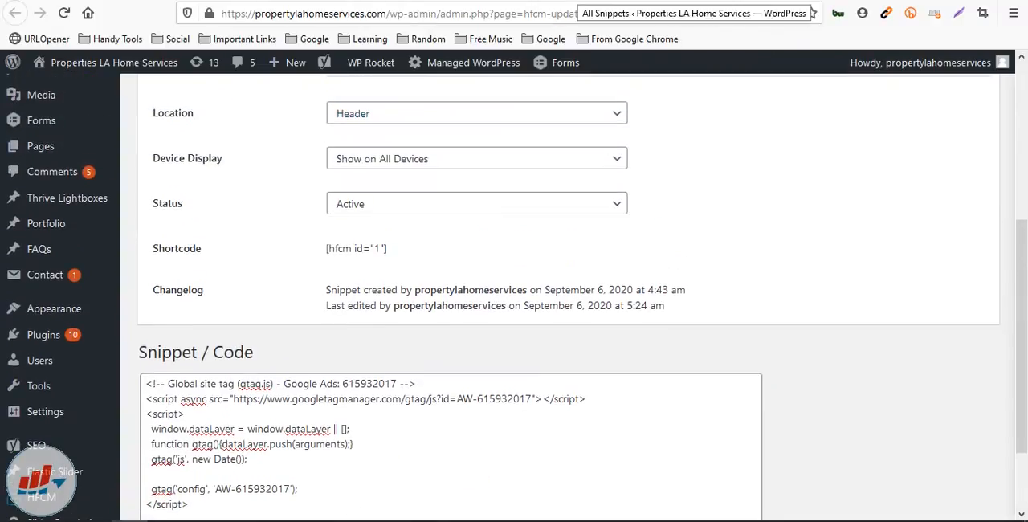
Review the settings and code of the "Google Ads Conversion code Event snippet", and return to the global site tag snippet
click(386, 2)
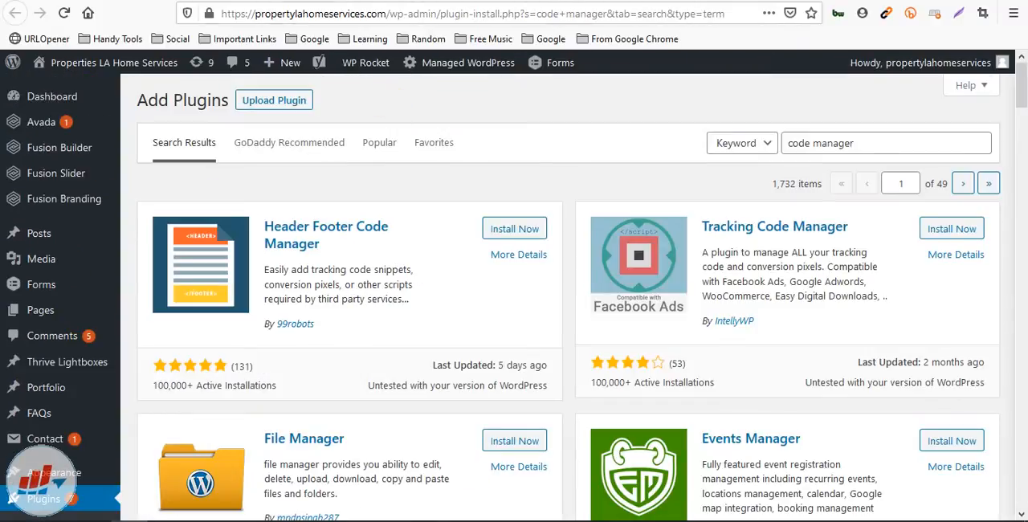
click(490, 2)
scroll(482, 193, up, 7)
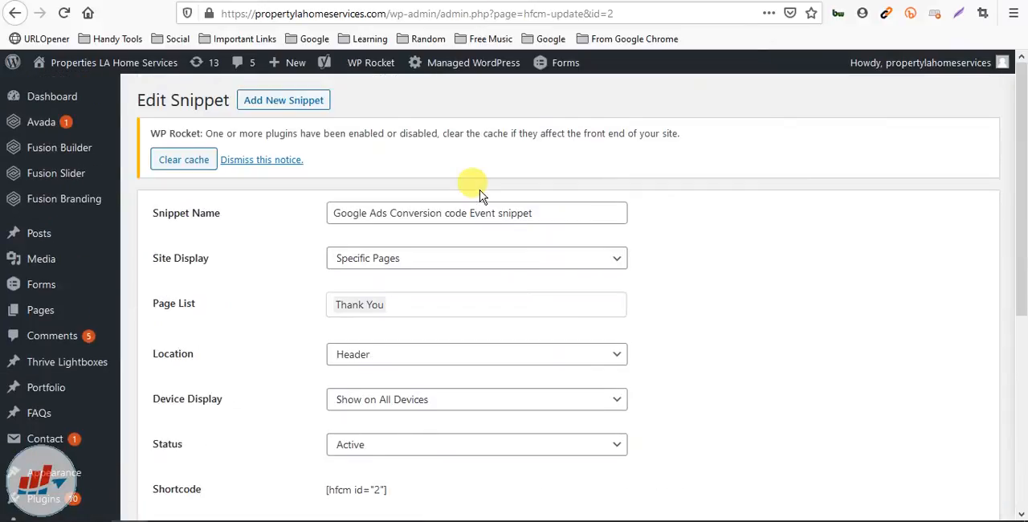
scroll(322, 221, down, 1)
scroll(323, 227, down, 5)
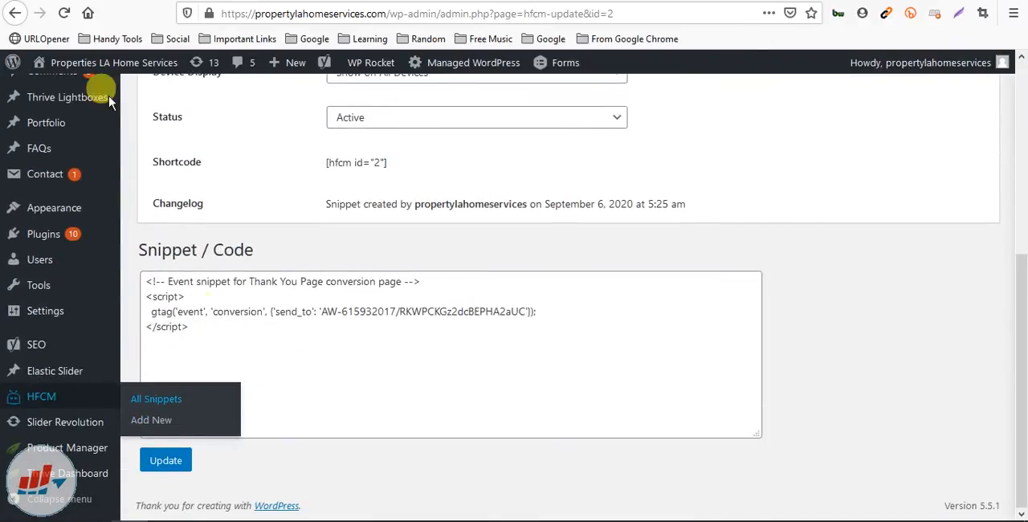
click(281, 1)
scroll(285, 293, down, 4)
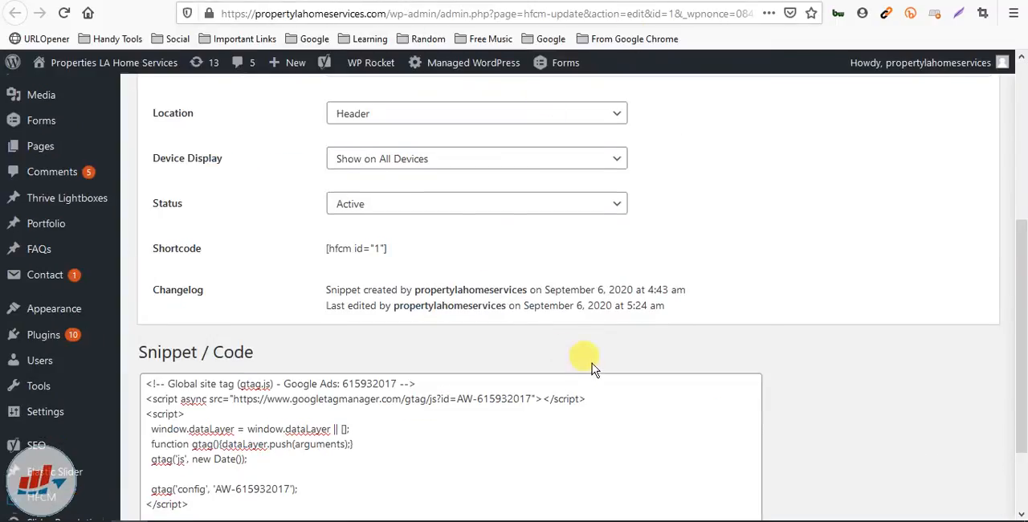
Review the code of the global site tag snippet, and switch to the event snippet's edit page
scroll(592, 361, down, 3)
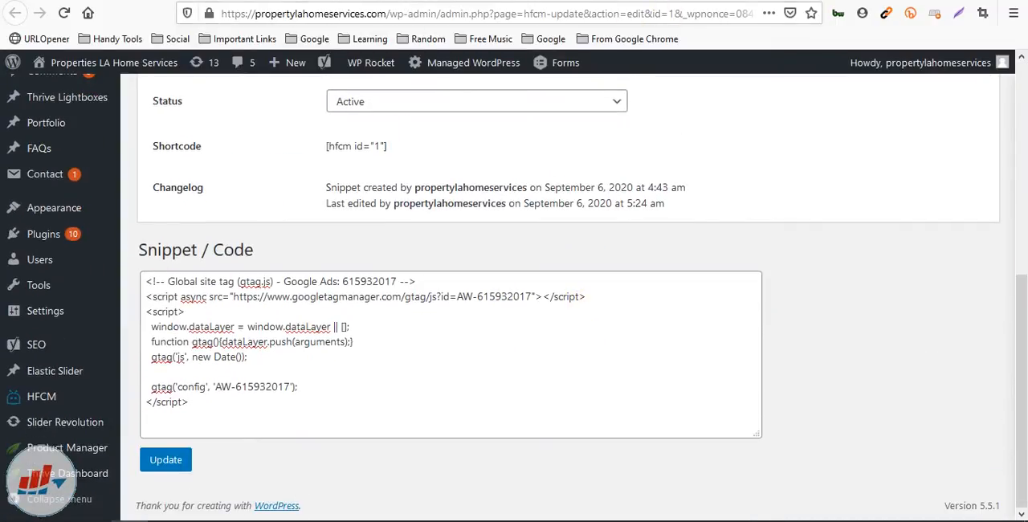
key(ctrl+t)
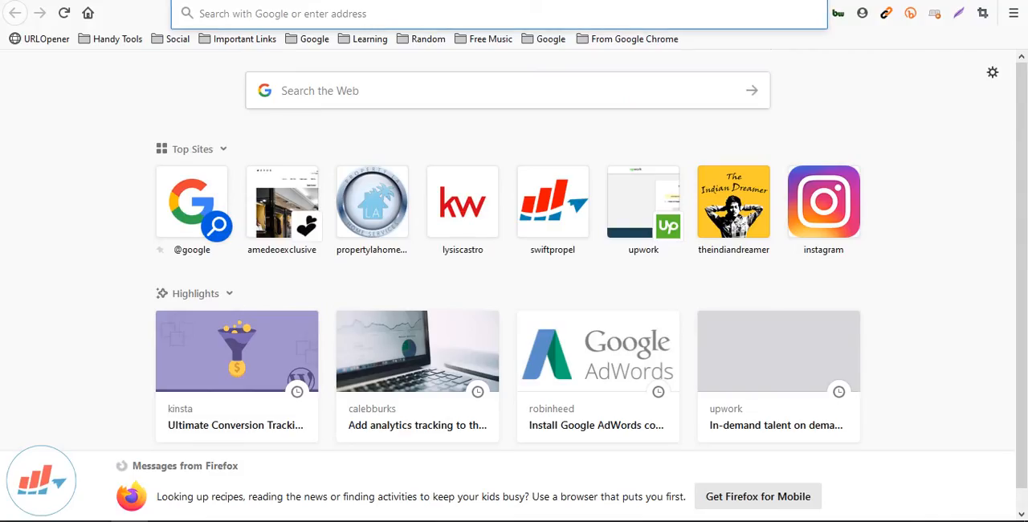
key(ctrl+Tab)
key(ctrl+shift+Tab)
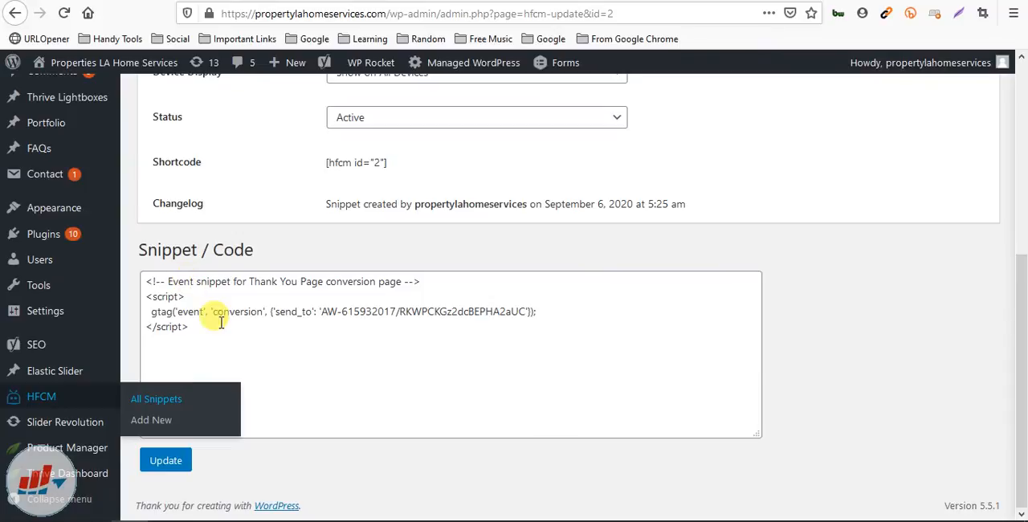
Check the snippet name of the Google Ads conversion event snippet
scroll(218, 280, up, 5)
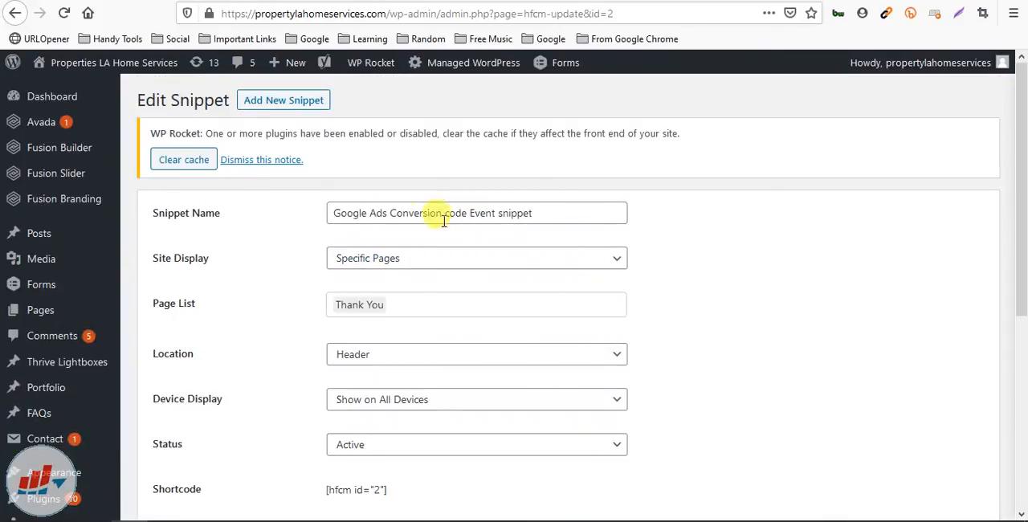
drag(358, 214, 546, 205)
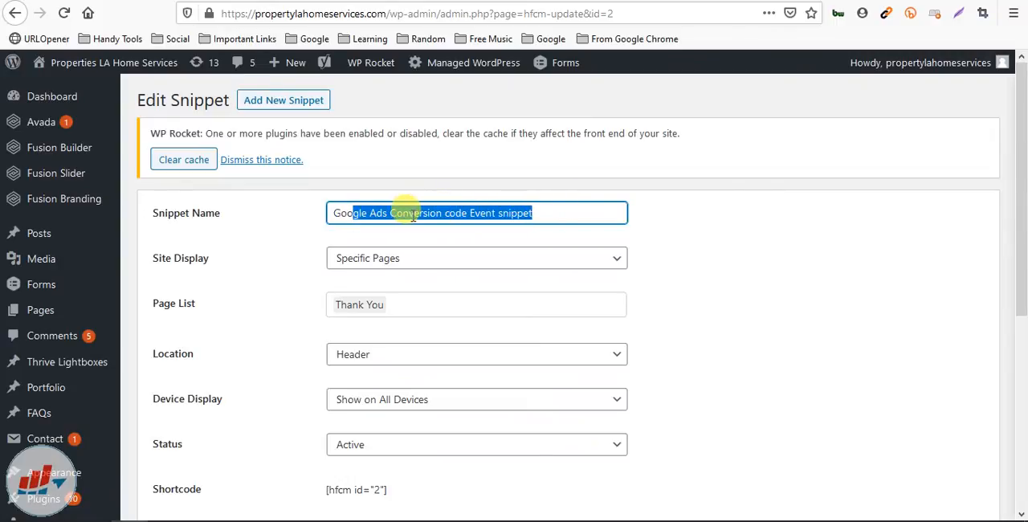
click(454, 211)
click(728, 231)
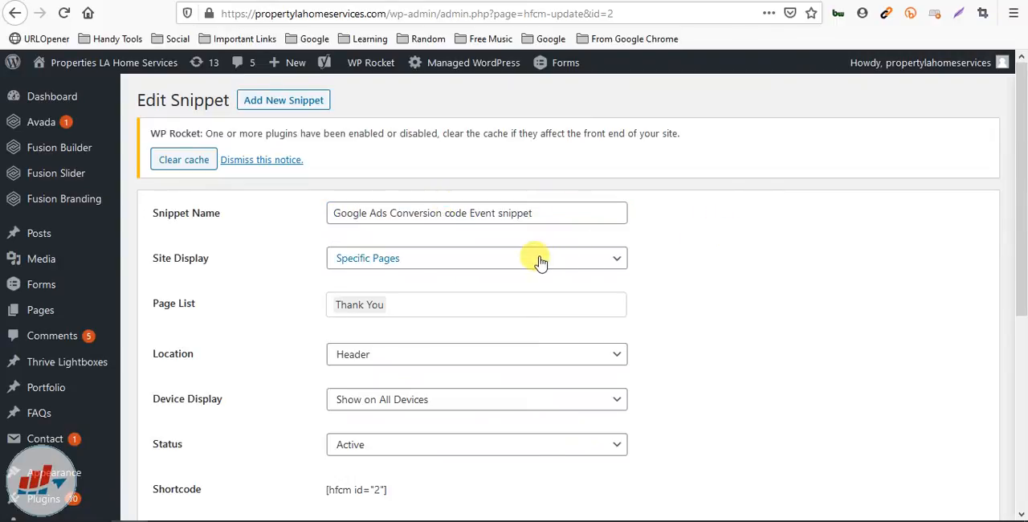
Choose Specific Pages as the event snippet's Site Display, check its remaining settings and code, and update the snippet
click(593, 260)
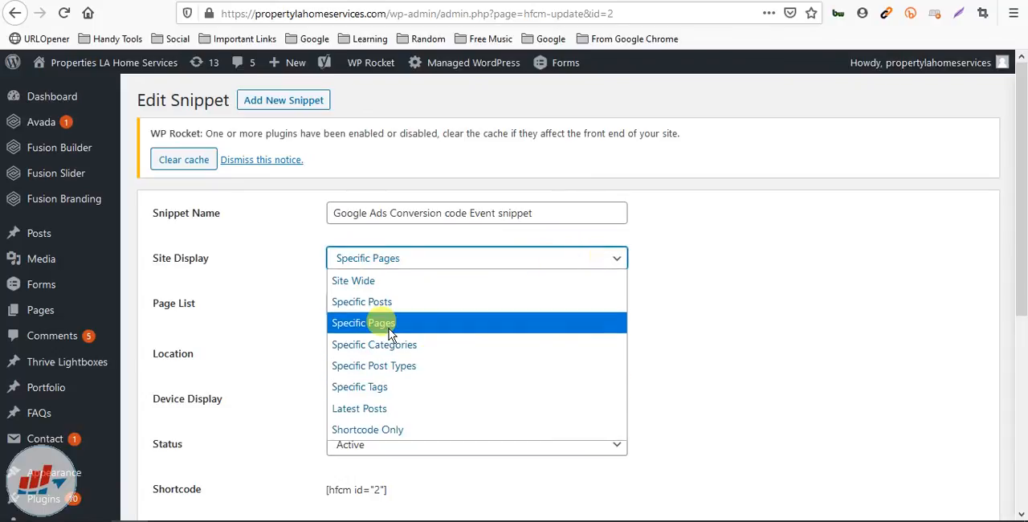
click(413, 324)
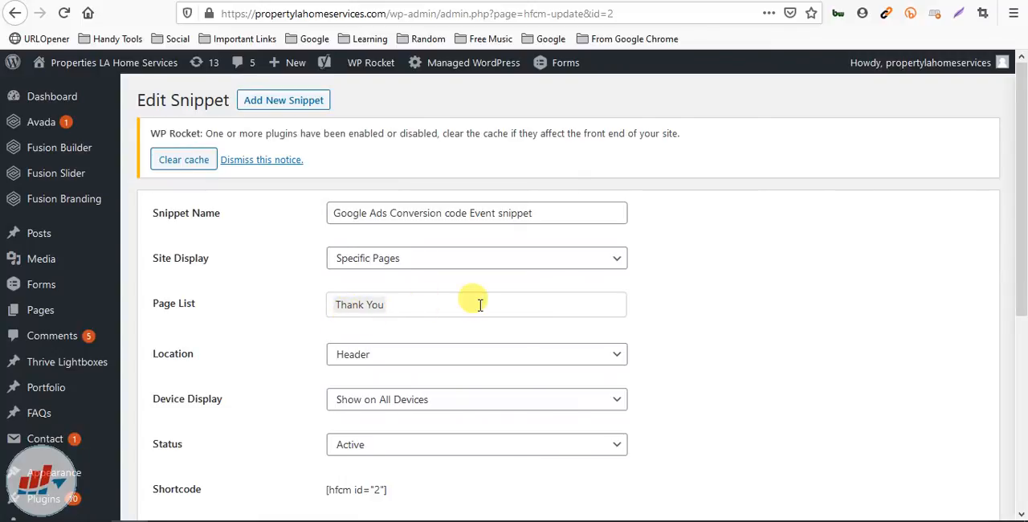
scroll(578, 273, down, 2)
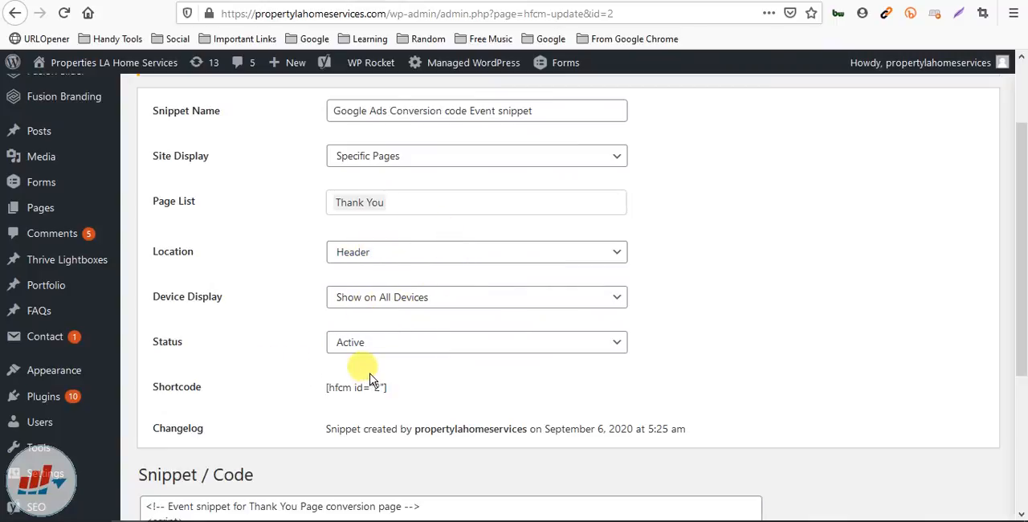
scroll(386, 354, down, 3)
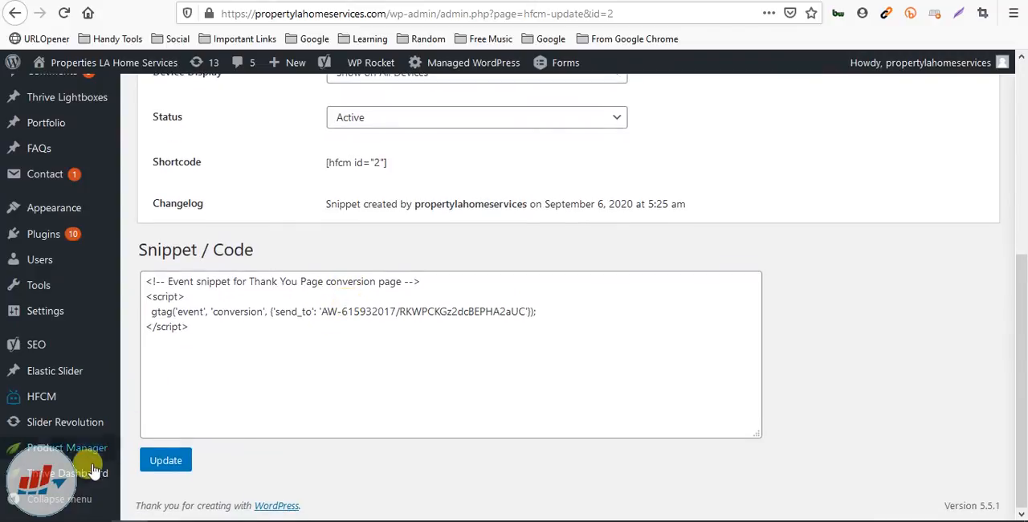
click(162, 457)
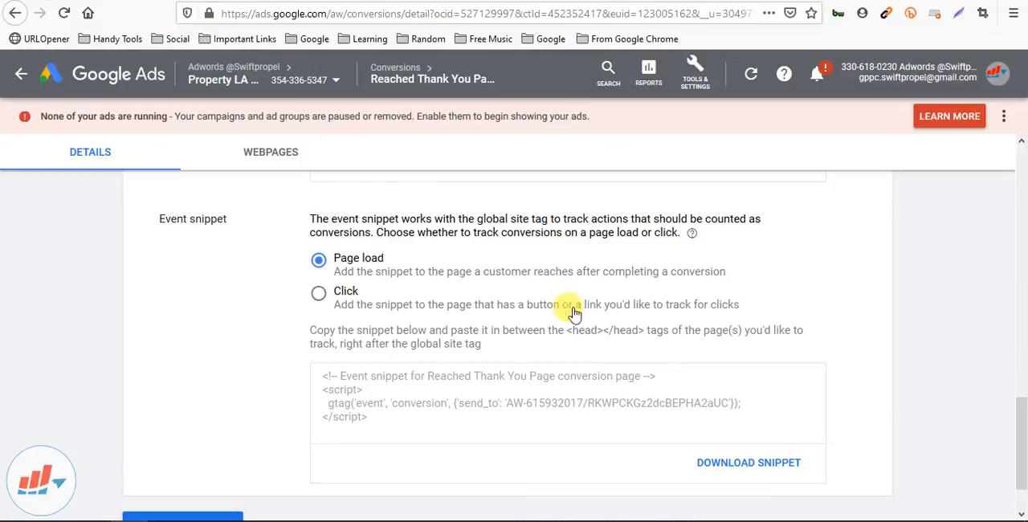
Switch to Google Ads and go back from the "Reached Thank You Page" conversion details to the conversions list
scroll(568, 312, down, 3)
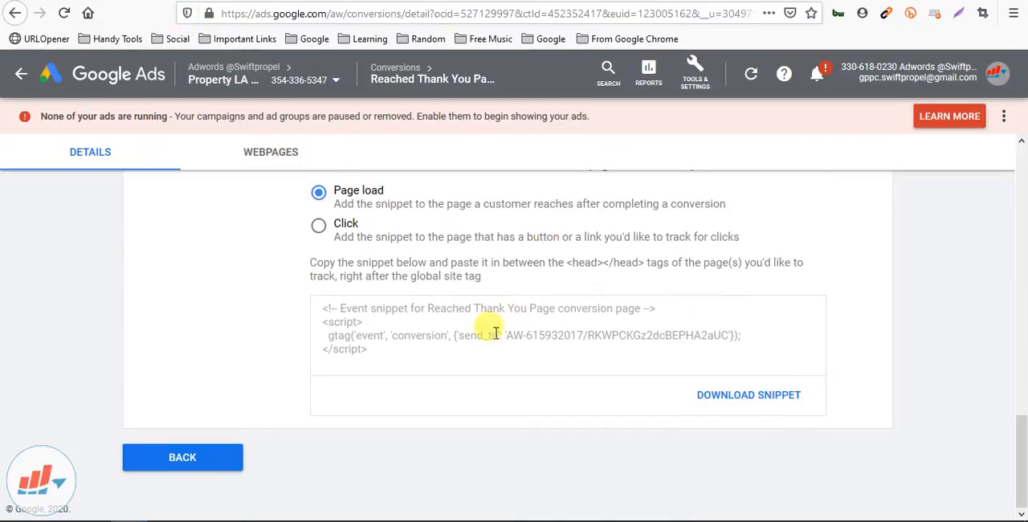
click(211, 455)
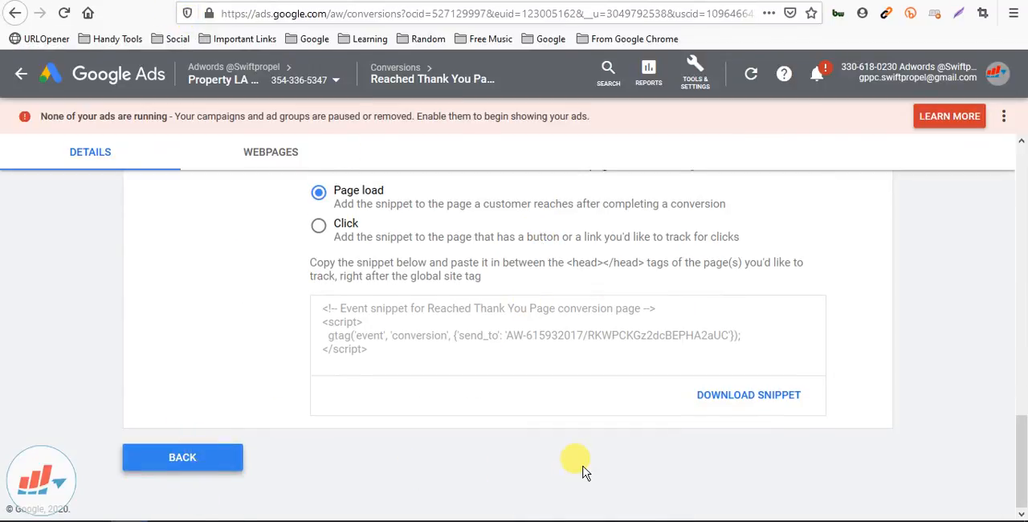